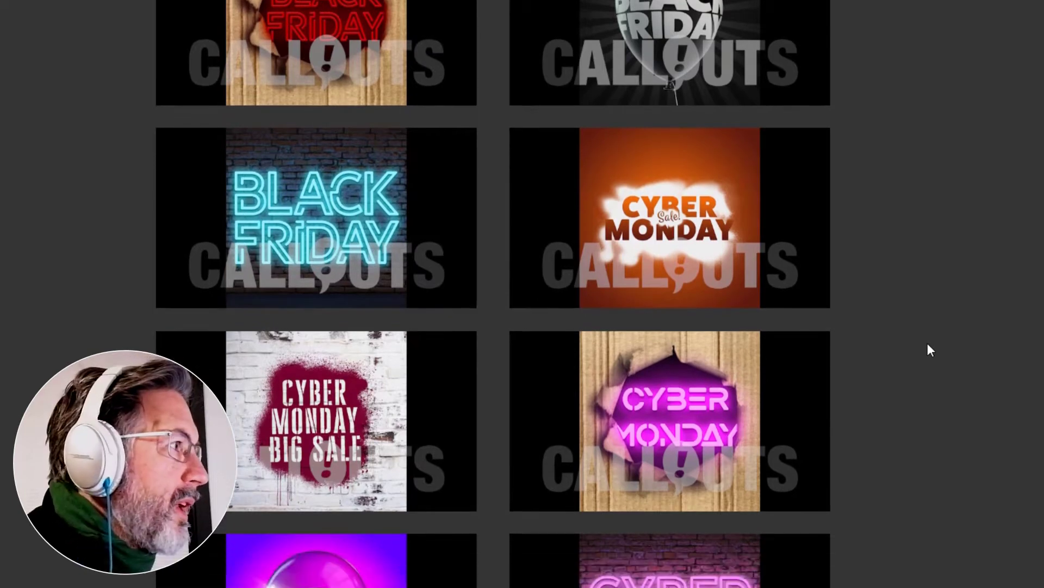
{"action": "scroll", "coordinate": [928, 343], "scroll_direction": "down", "scroll_amount": 10}
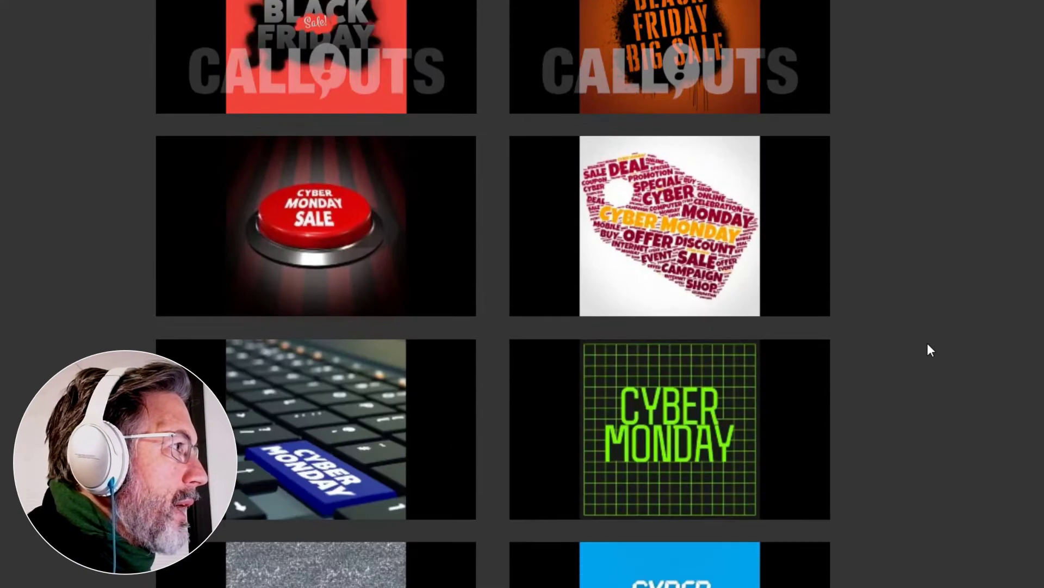
{"action": "scroll", "coordinate": [928, 350], "scroll_direction": "down", "scroll_amount": 4}
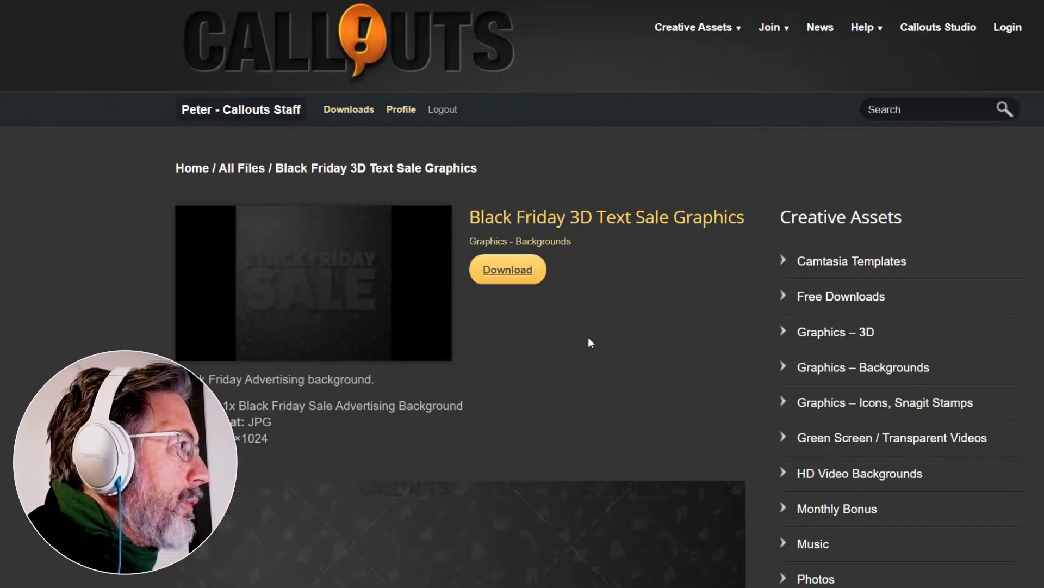
- Download the Black Friday 3D Text Sale background to the Desktop, replacing the existing copy
{"action": "scroll", "coordinate": [589, 337], "scroll_direction": "down", "scroll_amount": 6}
{"action": "scroll", "coordinate": [588, 338], "scroll_direction": "up", "scroll_amount": 5}
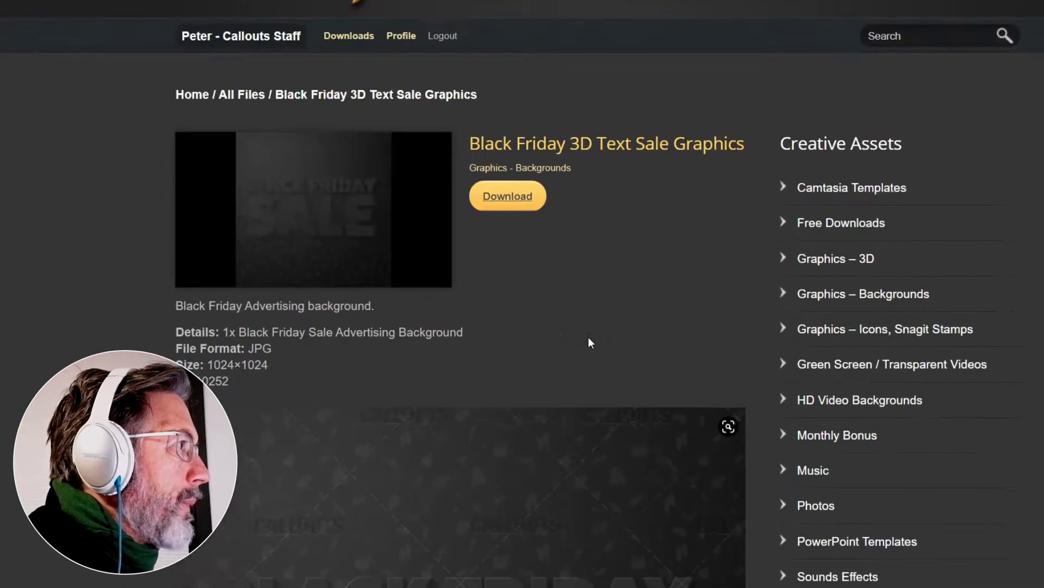
{"action": "scroll", "coordinate": [588, 337], "scroll_direction": "up", "scroll_amount": 1}
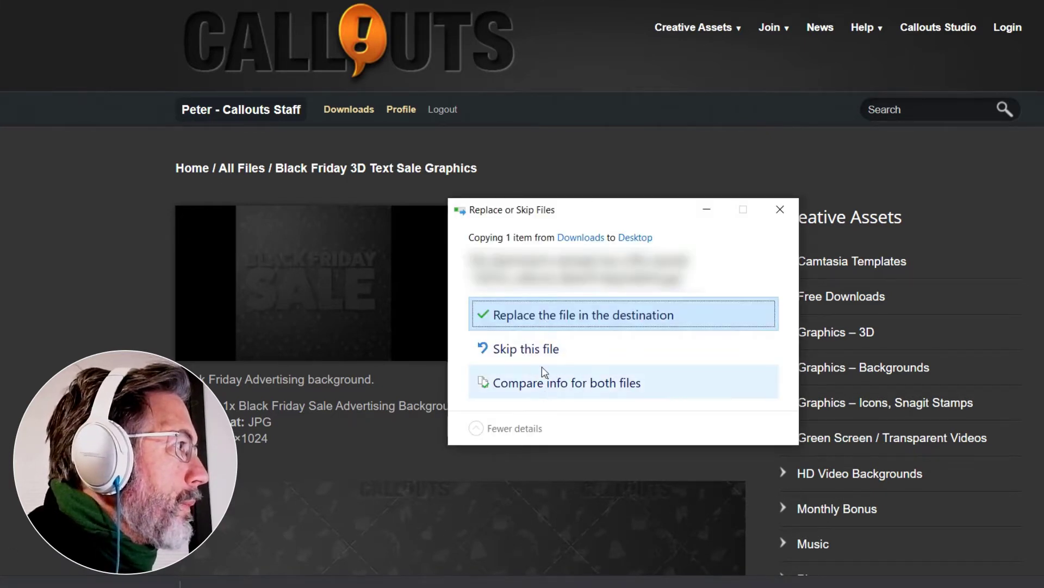
{"action": "left_click", "coordinate": [544, 316]}
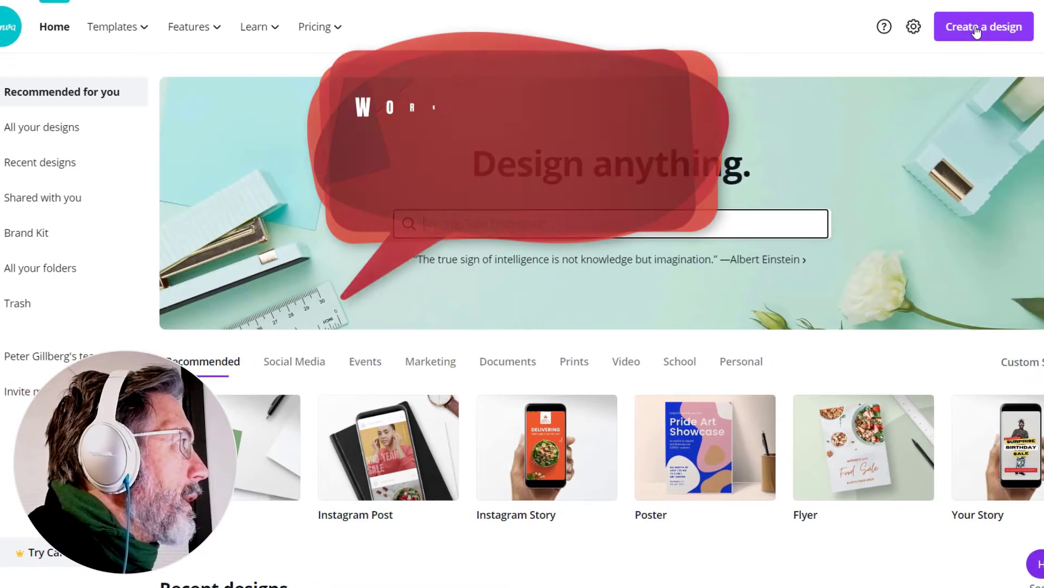
- Create a custom-size design with width 1000 px and height 1000 px
{"action": "left_click", "coordinate": [988, 30]}
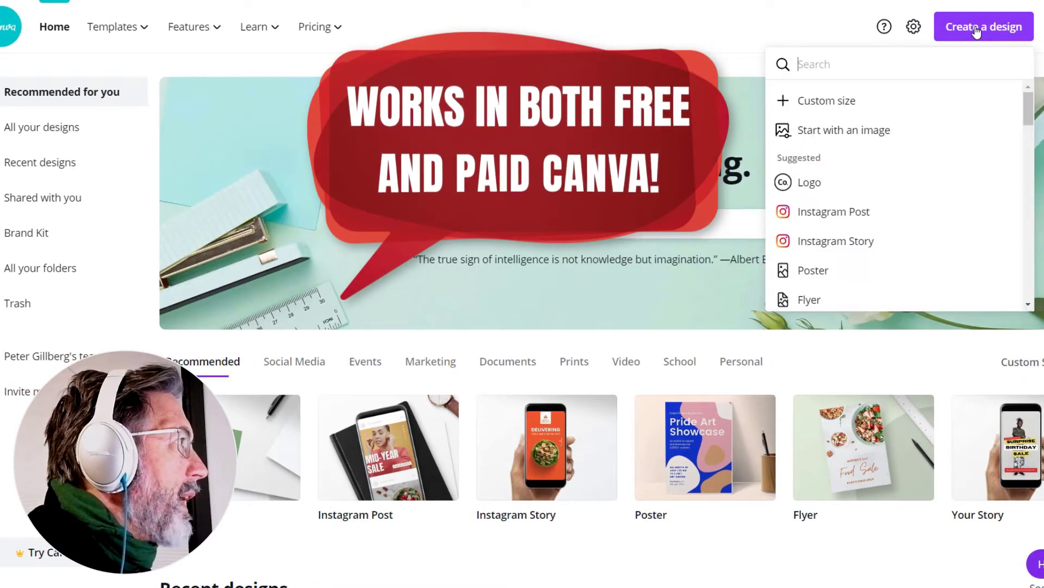
{"action": "left_click", "coordinate": [842, 104]}
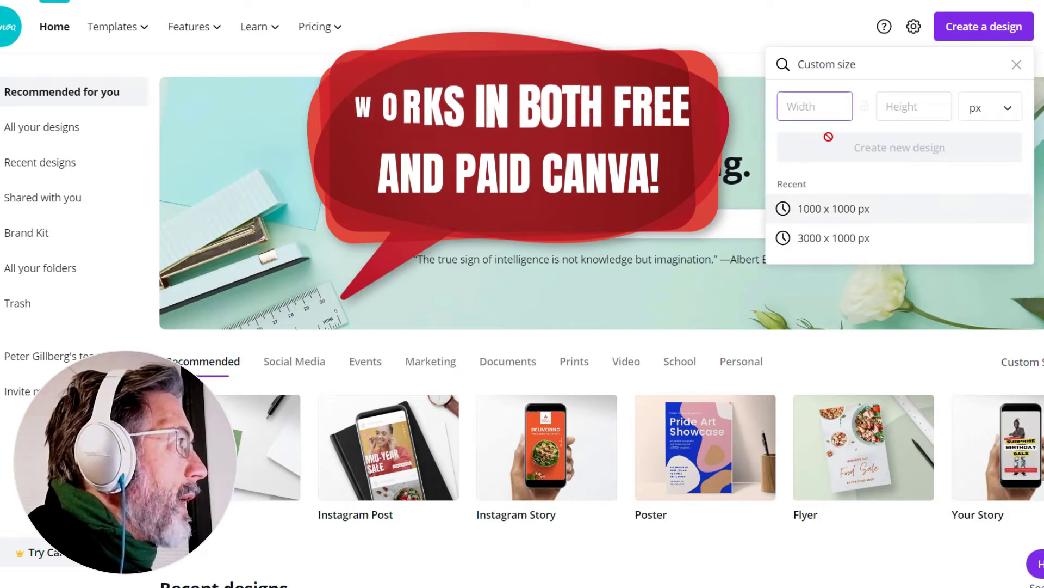
{"action": "type", "text": "1000"}
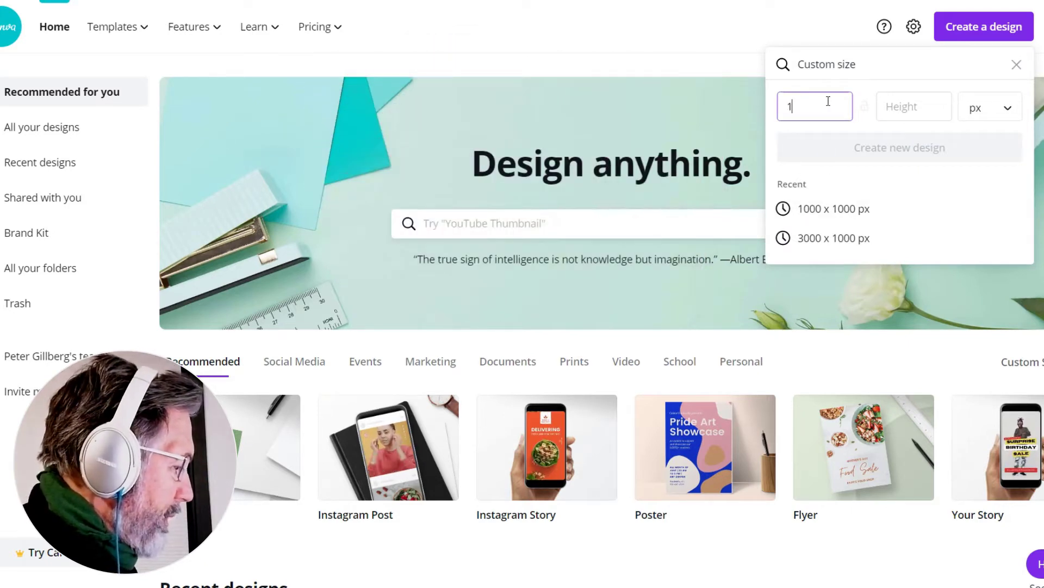
{"action": "left_click", "coordinate": [887, 106]}
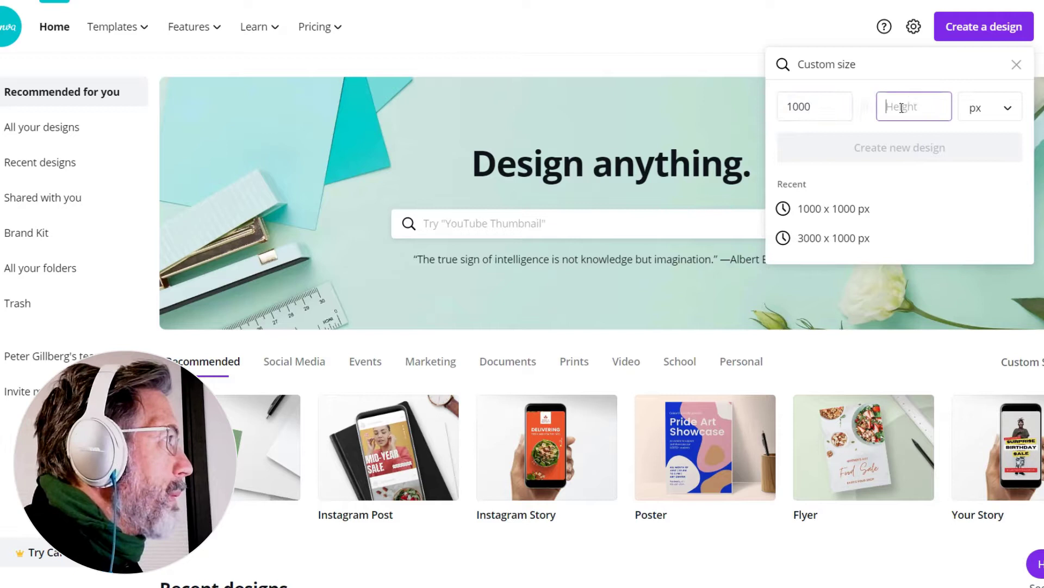
{"action": "type", "text": "1000"}
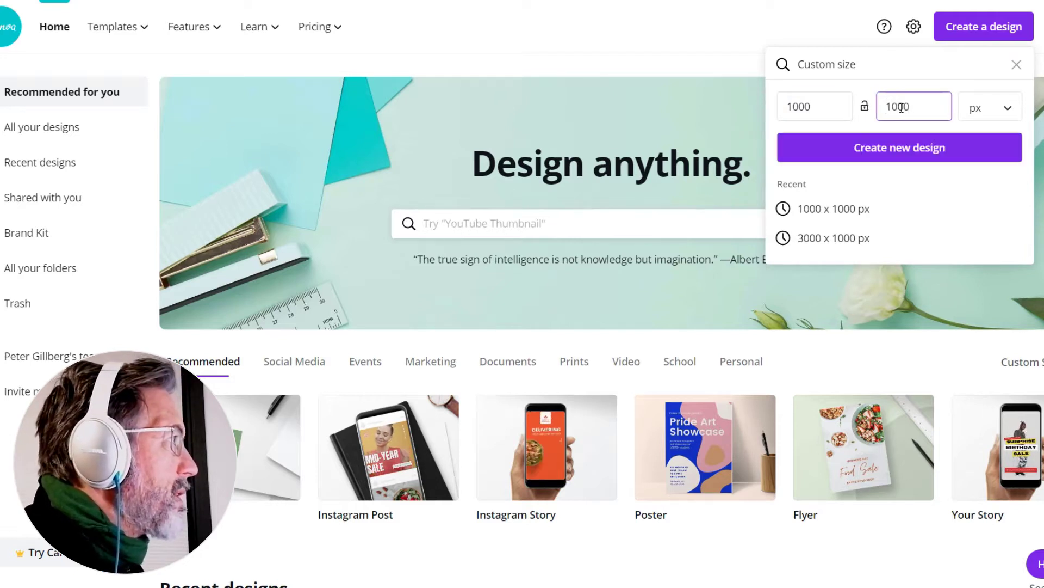
{"action": "left_click", "coordinate": [901, 154]}
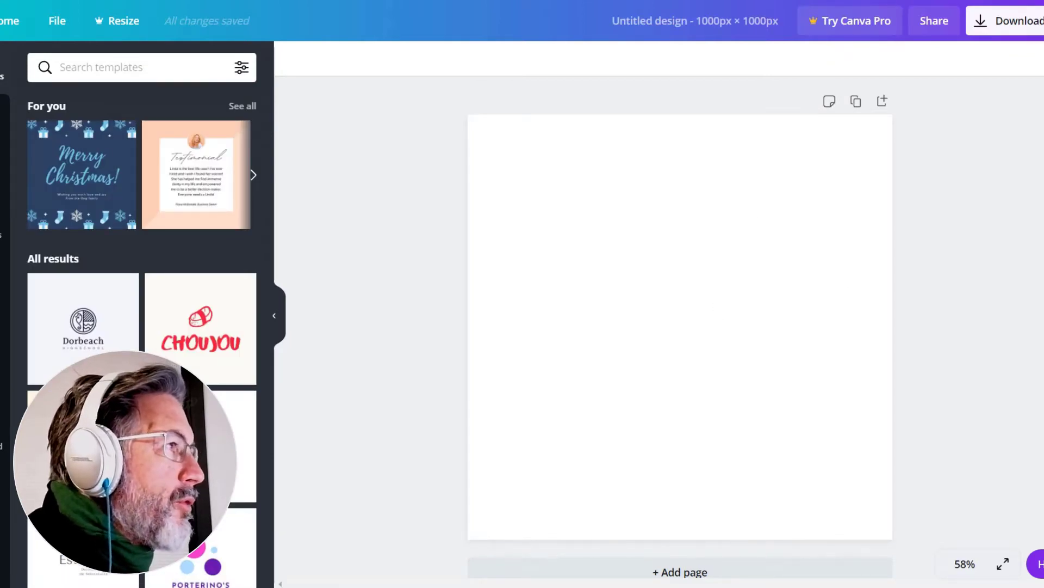
- Upload the Black Friday JPG into the design and check its file details
{"action": "left_click_drag", "start_coordinate": [16, 479], "coordinate": [661, 383]}
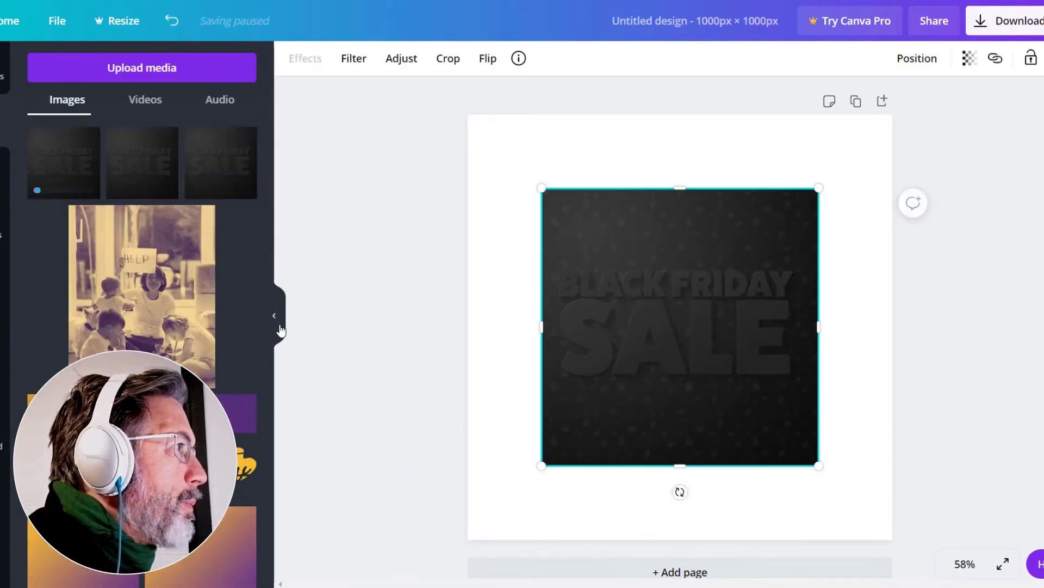
{"action": "left_click", "coordinate": [277, 322]}
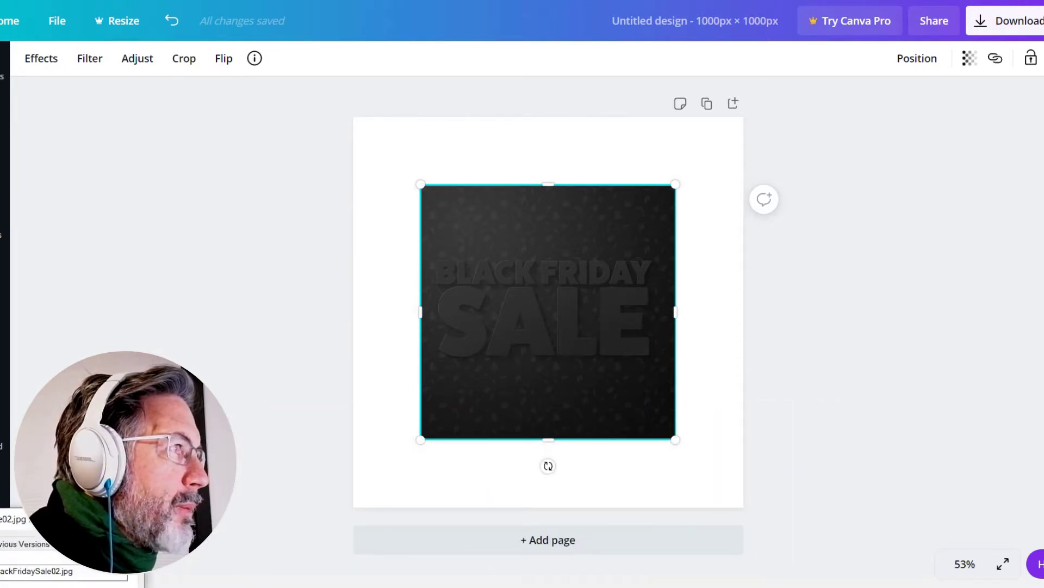
{"action": "left_click_drag", "start_coordinate": [1, 519], "coordinate": [206, 240]}
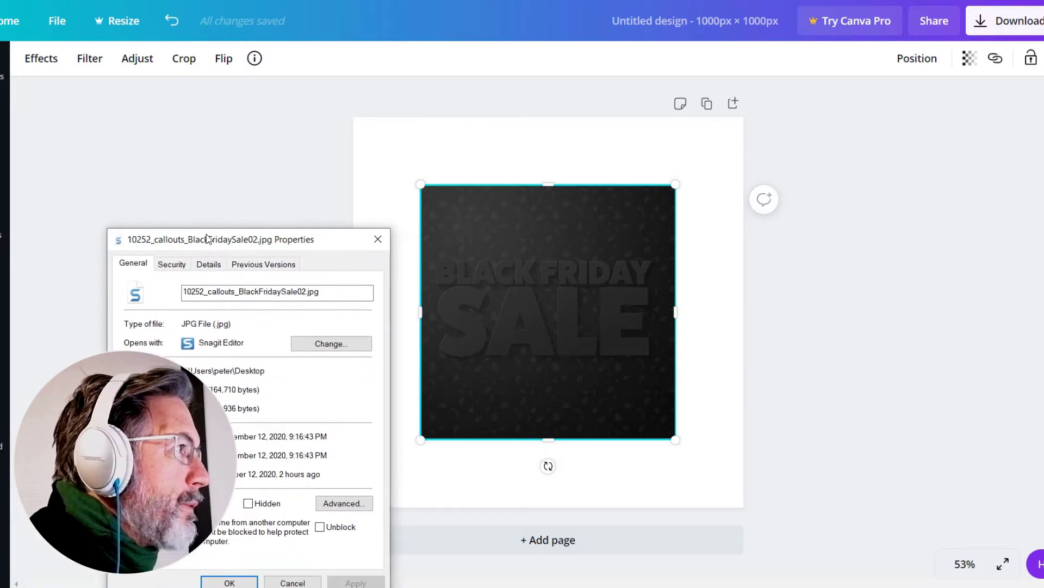
{"action": "left_click", "coordinate": [207, 265]}
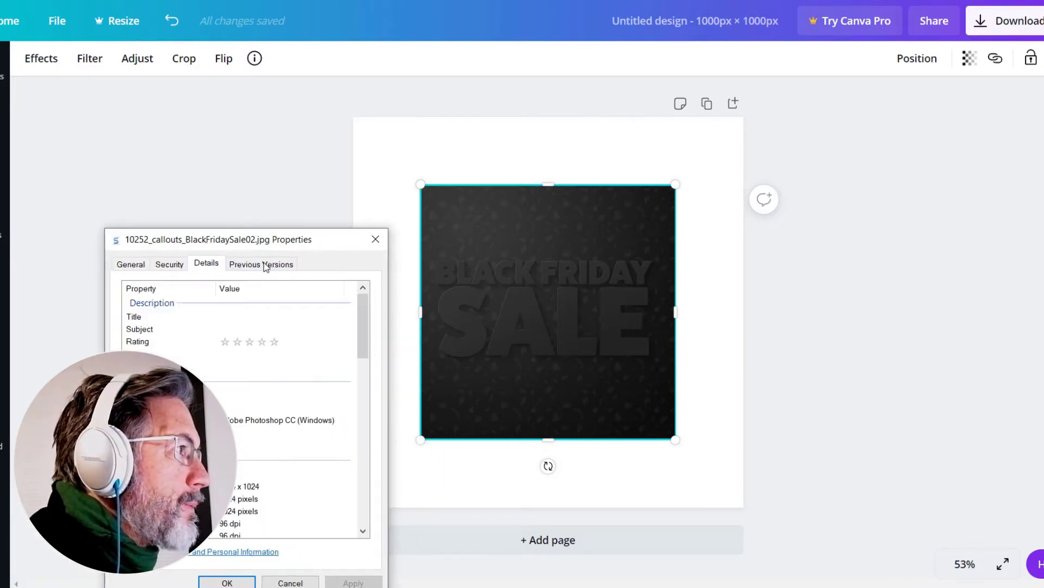
{"action": "left_click", "coordinate": [376, 241]}
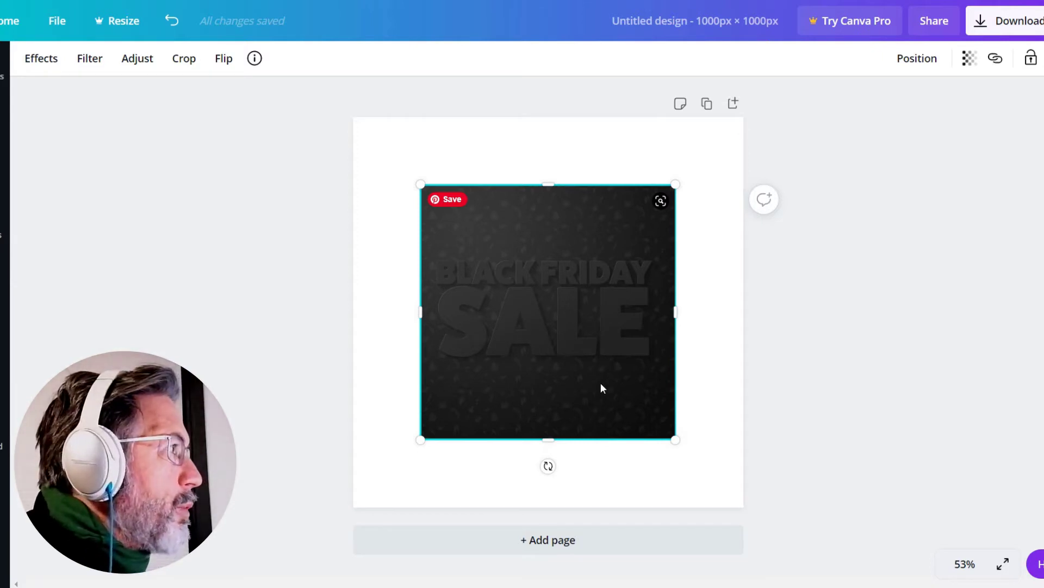
- Enlarge the Black Friday image and centre it on the page
{"action": "left_click_drag", "start_coordinate": [600, 383], "coordinate": [558, 337]}
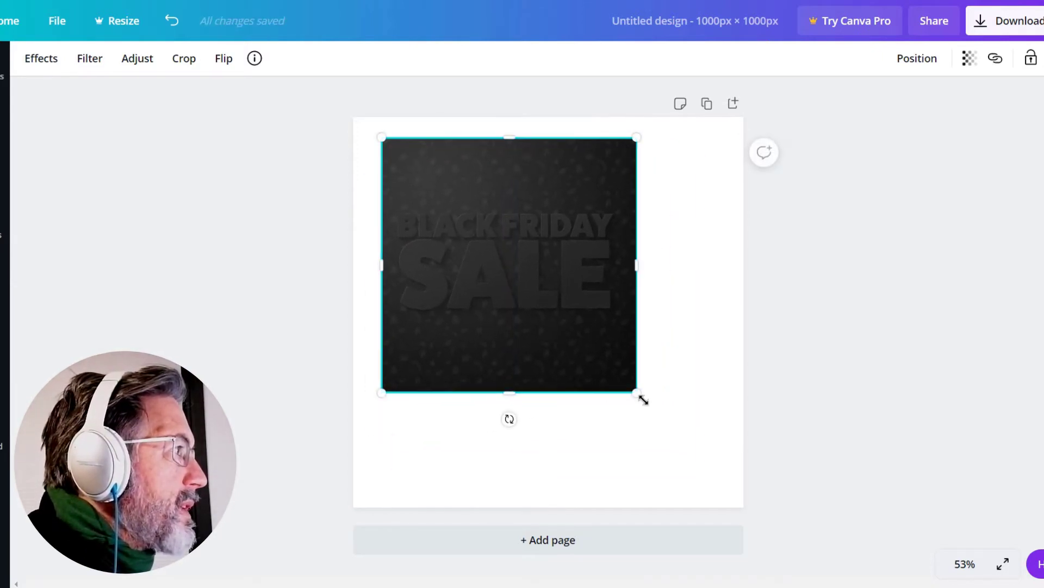
{"action": "left_click_drag", "start_coordinate": [643, 399], "coordinate": [704, 466]}
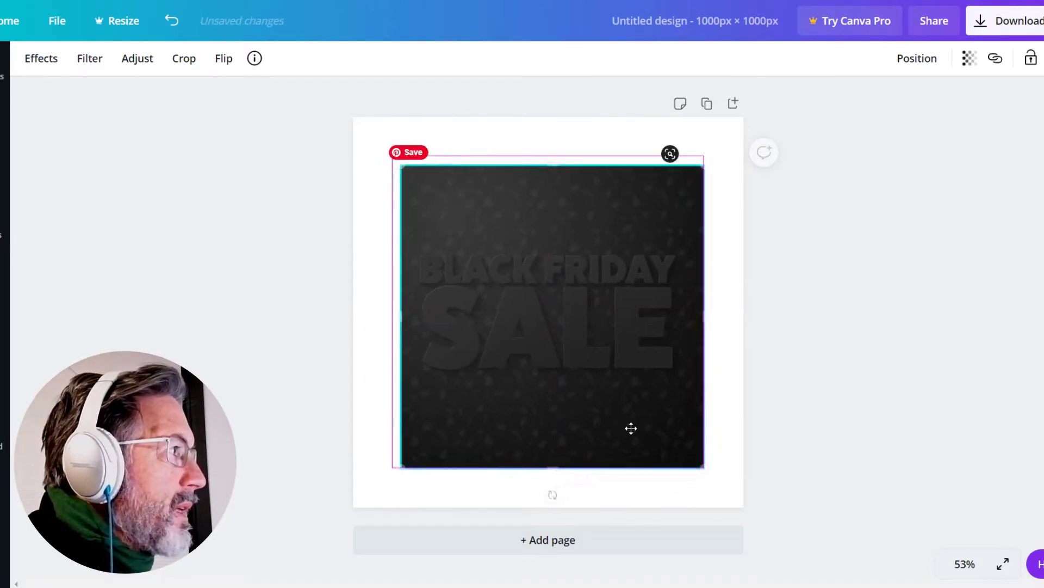
{"action": "left_click_drag", "start_coordinate": [631, 428], "coordinate": [609, 418]}
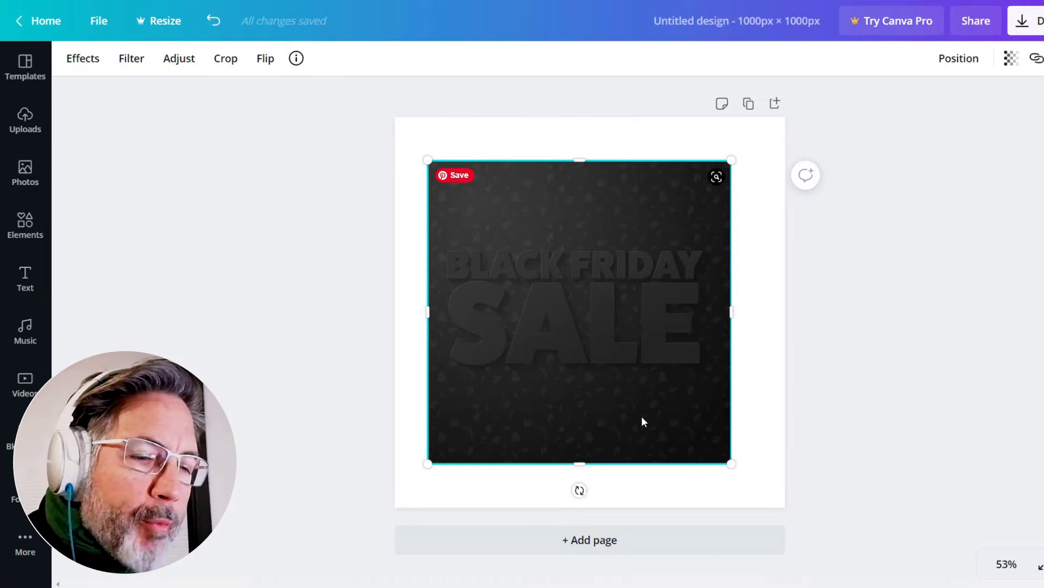
- Set the Black Friday image as background, undo it, then move it mostly off the right edge
{"action": "right_click", "coordinate": [641, 415]}
{"action": "left_click", "coordinate": [638, 217]}
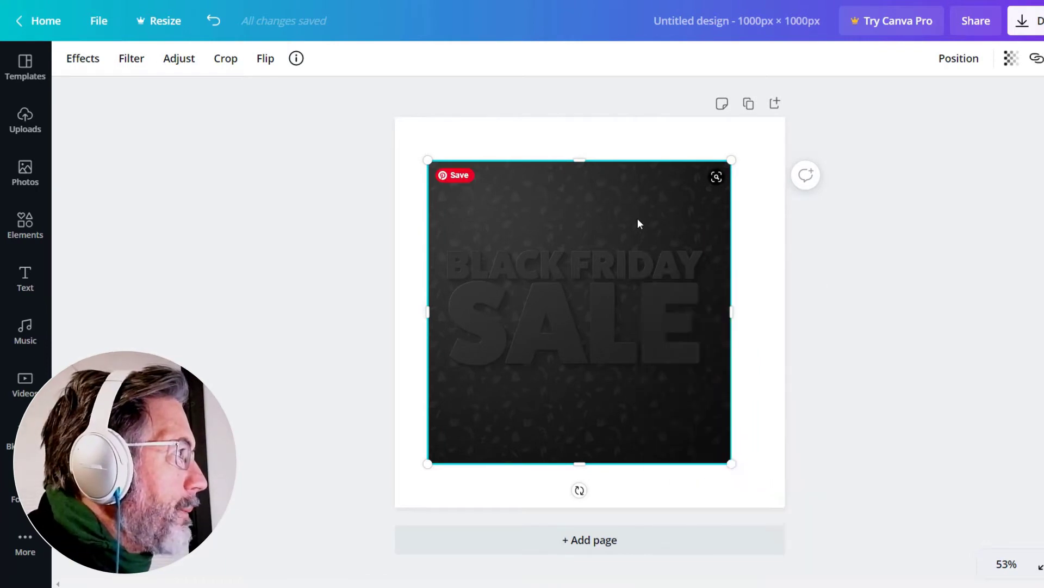
{"action": "right_click", "coordinate": [638, 222]}
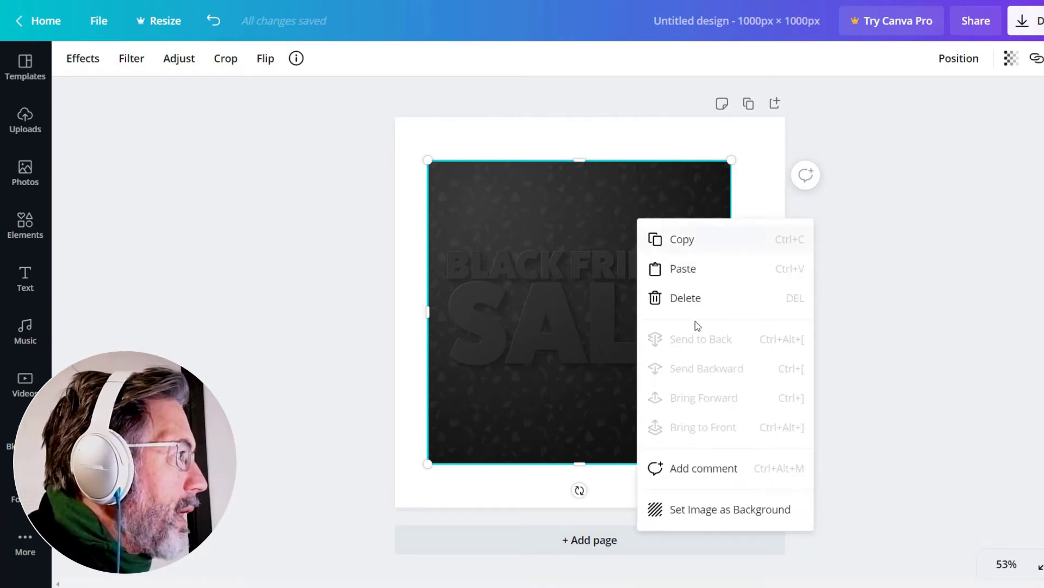
{"action": "left_click", "coordinate": [702, 511]}
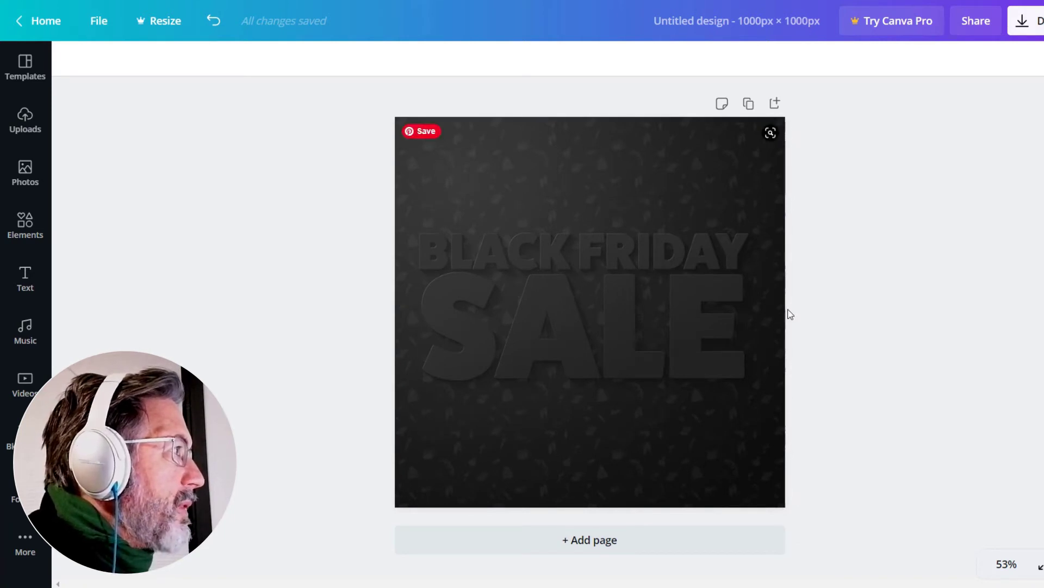
{"action": "left_click", "coordinate": [214, 22]}
{"action": "left_click_drag", "start_coordinate": [524, 268], "coordinate": [825, 277]}
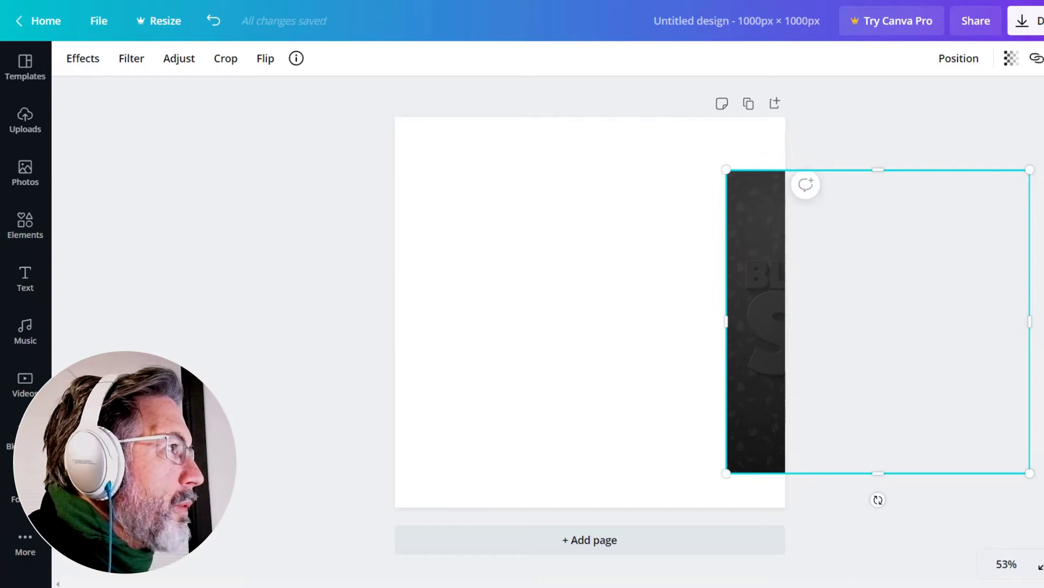
- Add a square frame from Elements and stretch it to the page corners
{"action": "left_click", "coordinate": [26, 224]}
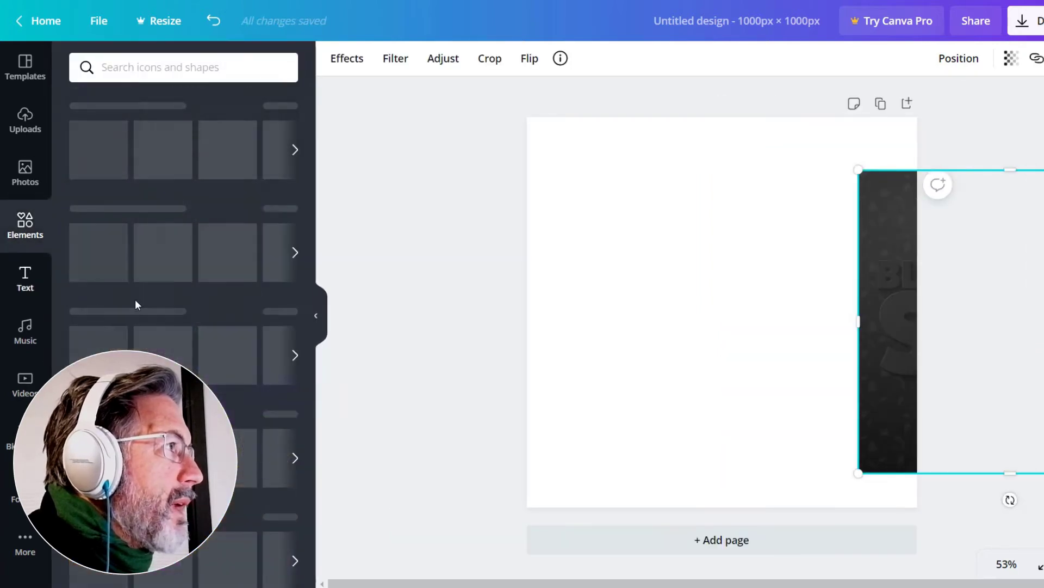
{"action": "scroll", "coordinate": [191, 283], "scroll_direction": "down", "scroll_amount": 3}
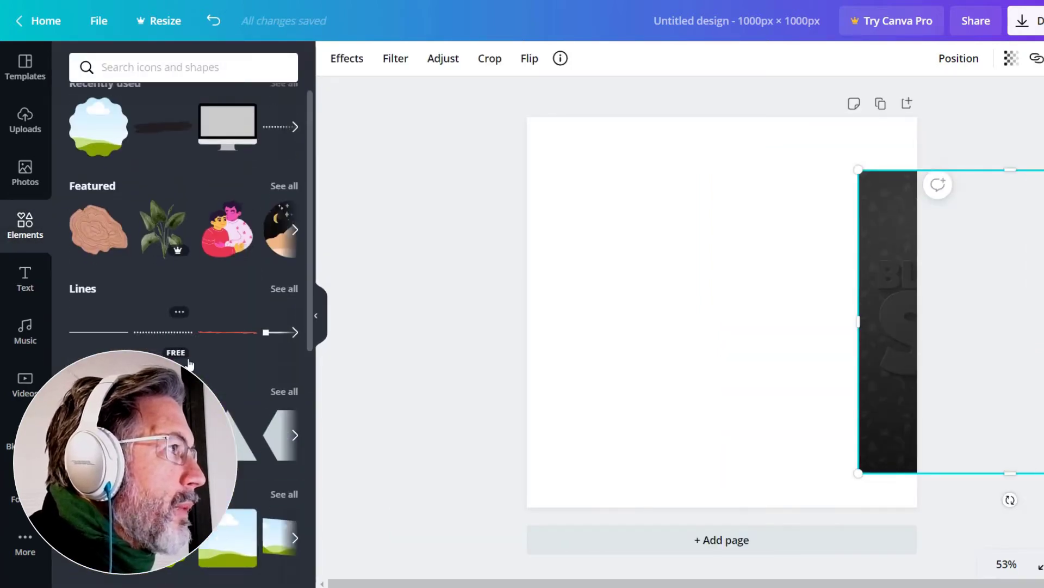
{"action": "scroll", "coordinate": [240, 414], "scroll_direction": "down", "scroll_amount": 2}
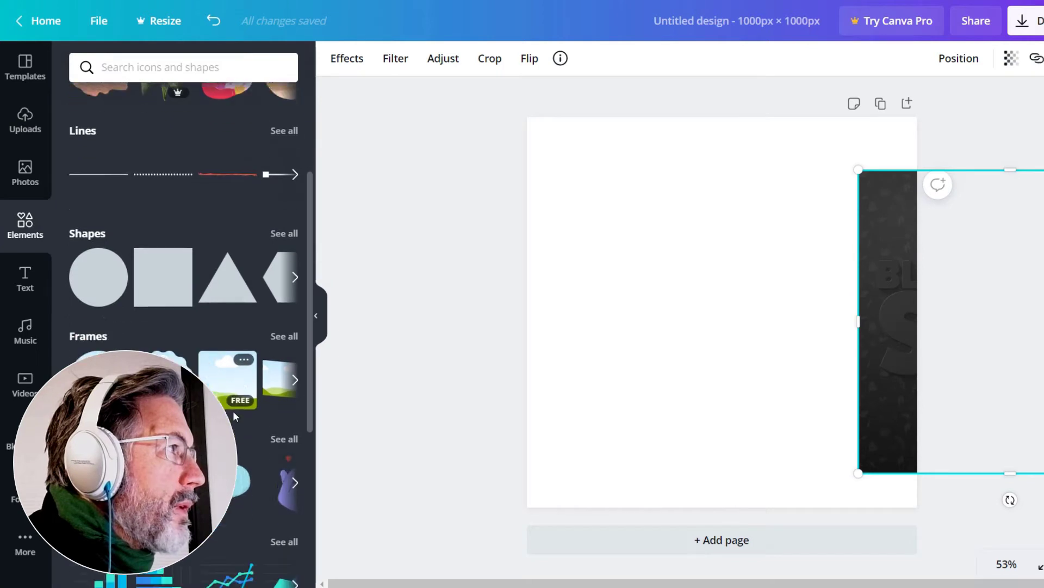
{"action": "left_click", "coordinate": [205, 357]}
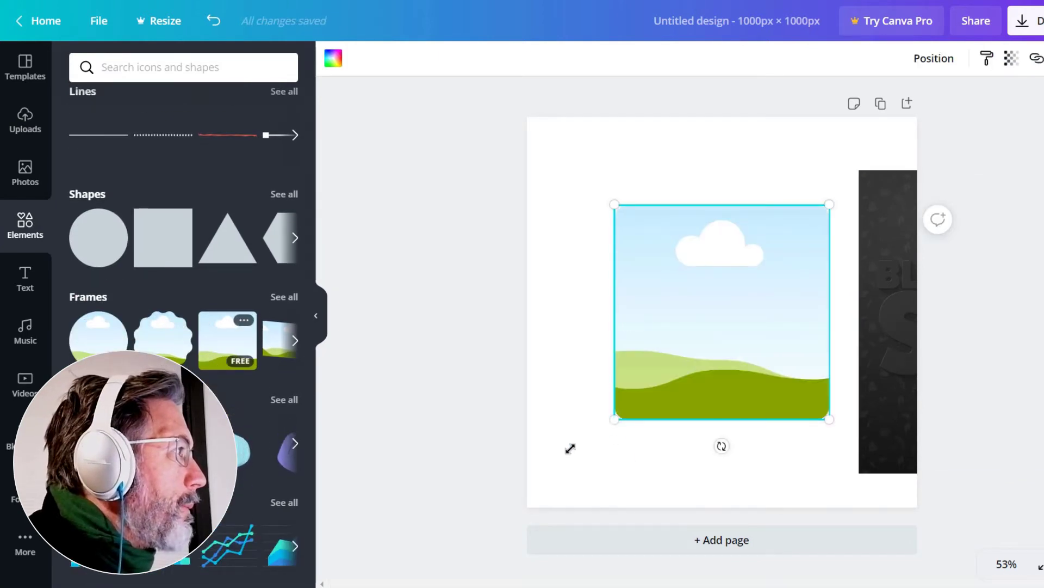
{"action": "left_click_drag", "start_coordinate": [570, 448], "coordinate": [527, 469]}
{"action": "left_click_drag", "start_coordinate": [826, 208], "coordinate": [911, 146]}
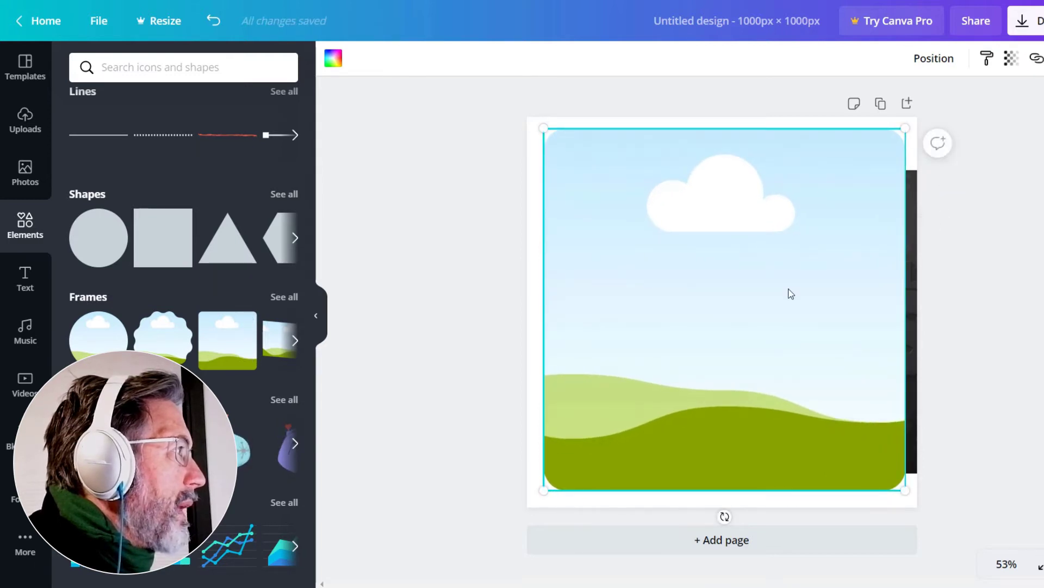
- Drag the Black Friday image over the frame, then back partly off the page
{"action": "left_click", "coordinate": [907, 294]}
{"action": "left_click", "coordinate": [913, 293]}
{"action": "left_click_drag", "start_coordinate": [943, 323], "coordinate": [723, 323]}
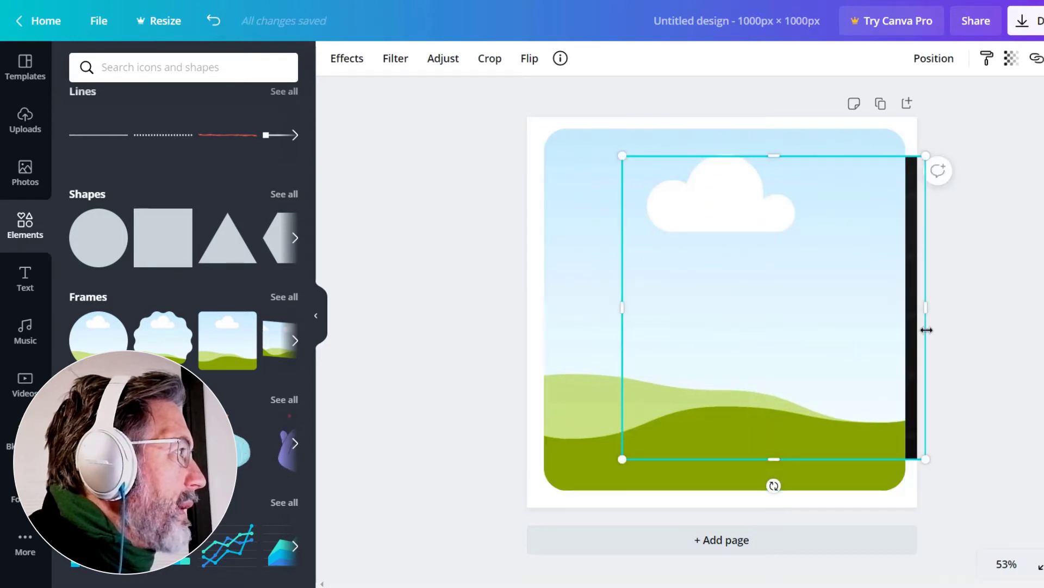
{"action": "left_click_drag", "start_coordinate": [1010, 330], "coordinate": [670, 241]}
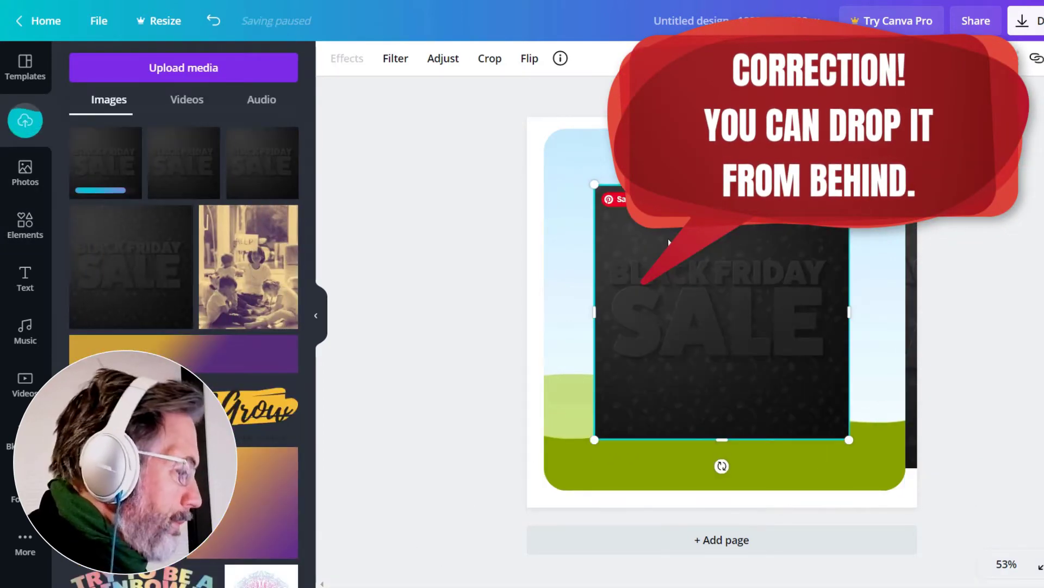
- Undo the move, drop the Black Friday SALE file into the frame, and collapse the Uploads panel
{"action": "key", "text": "ctrl+z"}
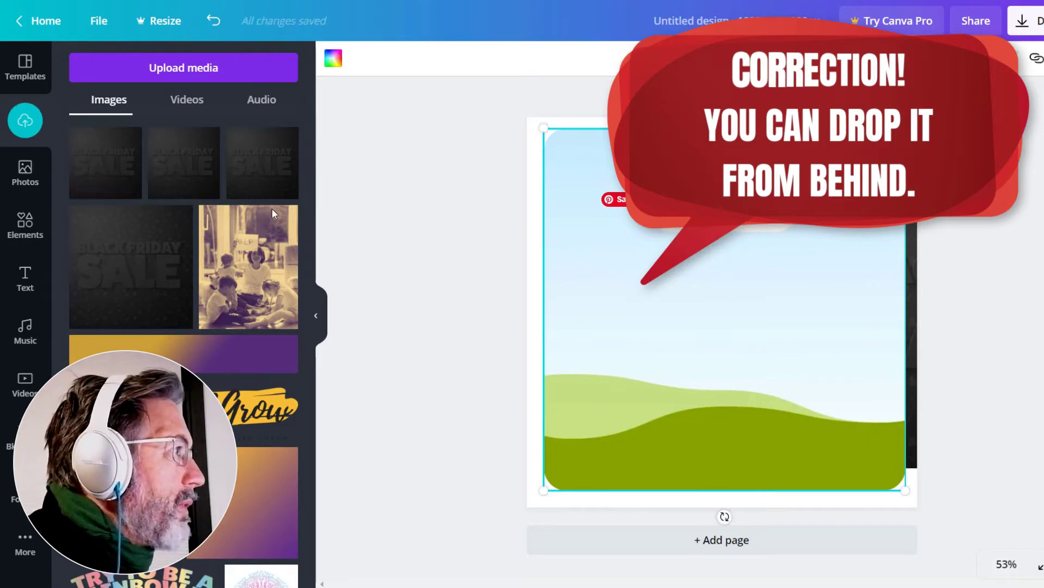
{"action": "left_click_drag", "start_coordinate": [185, 272], "coordinate": [606, 351]}
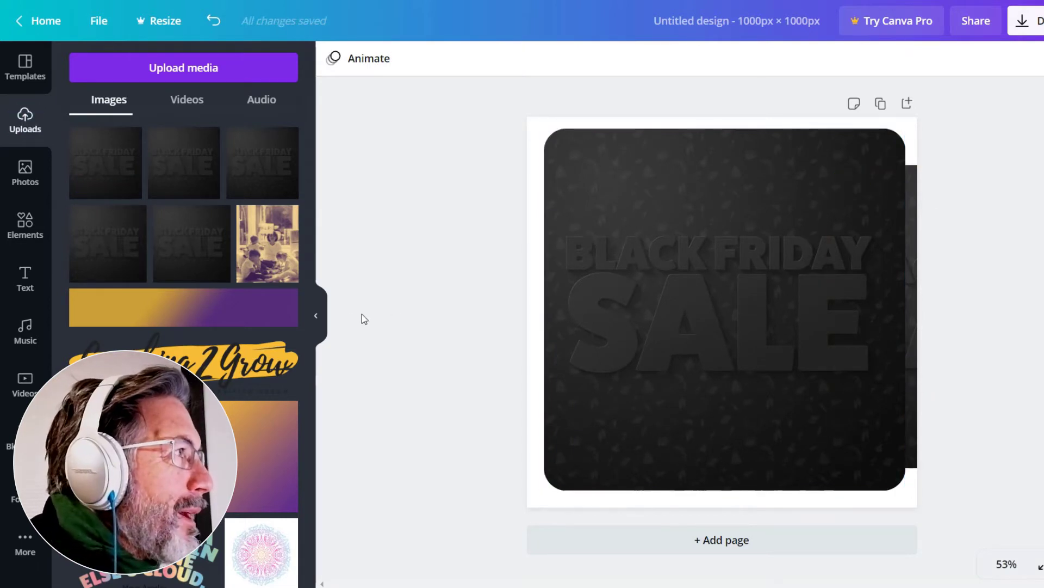
{"action": "left_click", "coordinate": [318, 322]}
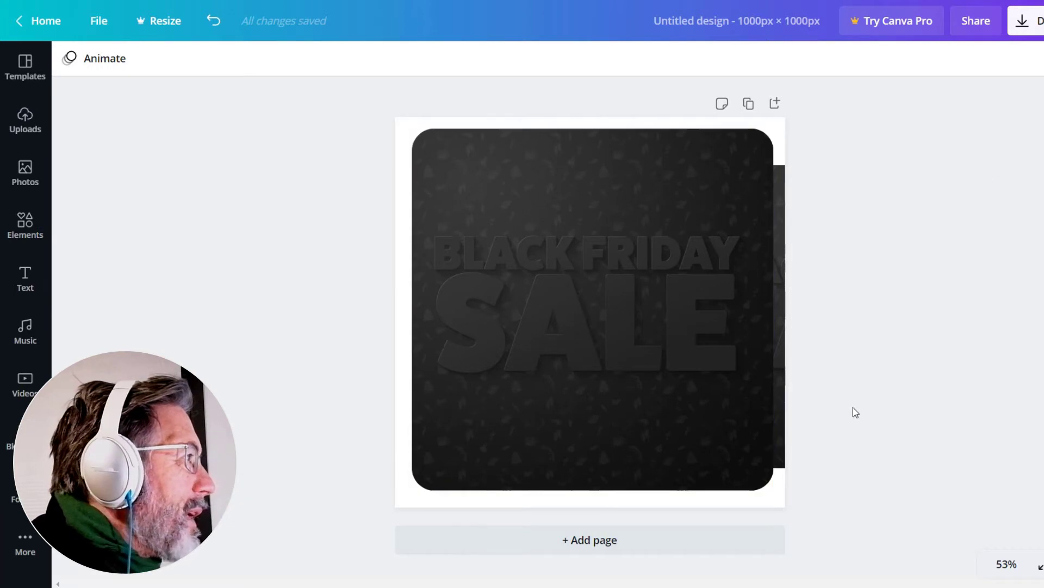
{"action": "left_click", "coordinate": [784, 395]}
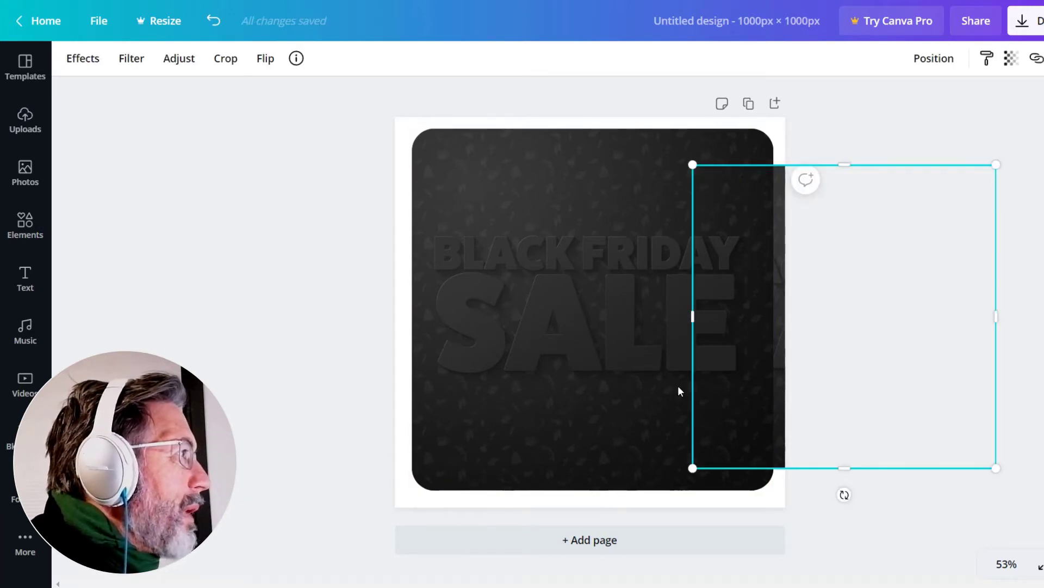
{"action": "left_click", "coordinate": [476, 324]}
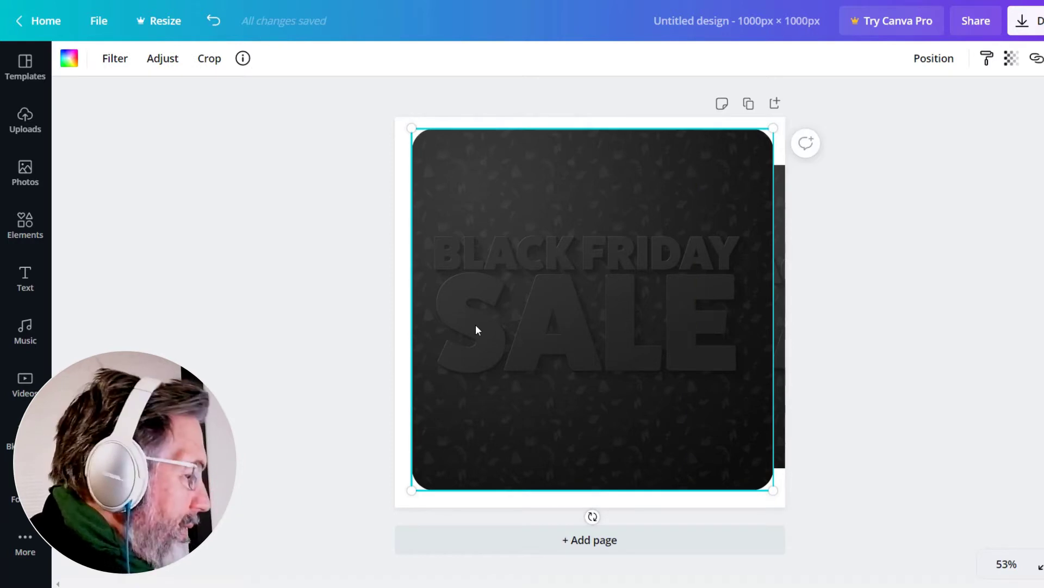
- Delete the framed image and set the dark Black Friday image as the full-page background
{"action": "key", "text": "Delete"}
{"action": "key", "text": "Delete"}
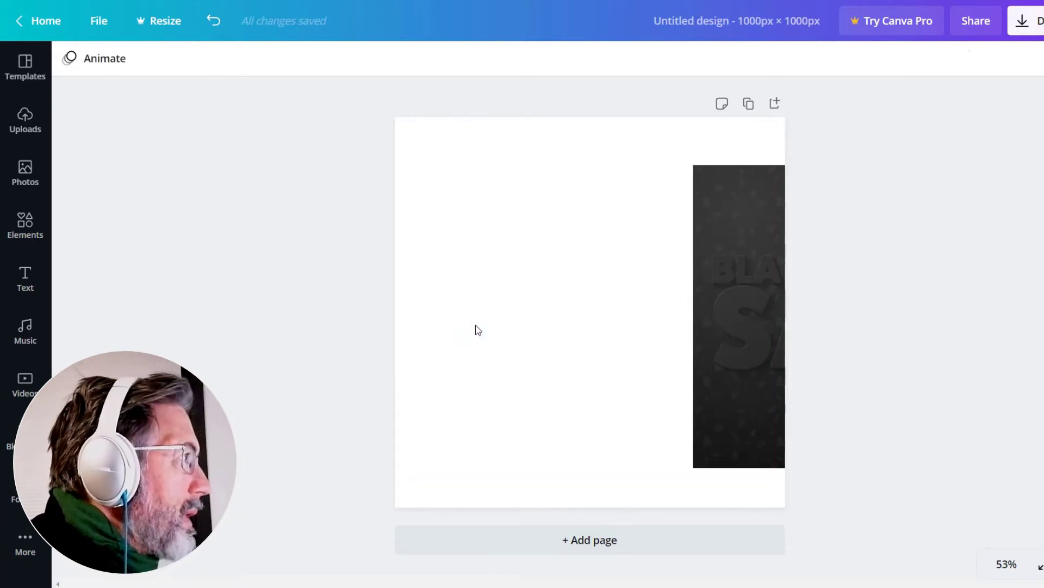
{"action": "left_click_drag", "start_coordinate": [730, 355], "coordinate": [476, 372]}
{"action": "right_click", "coordinate": [501, 344]}
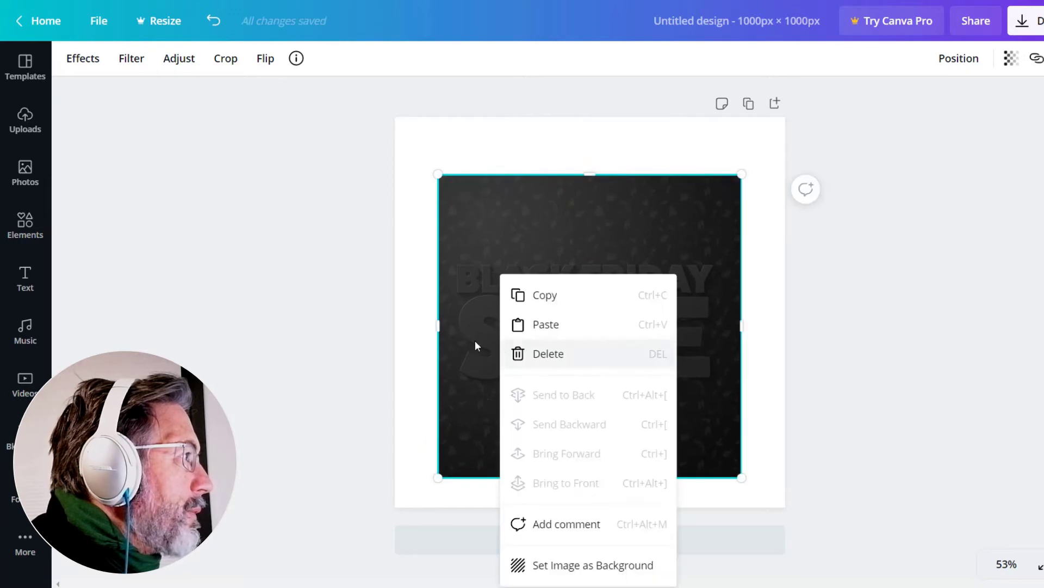
{"action": "left_click", "coordinate": [541, 564]}
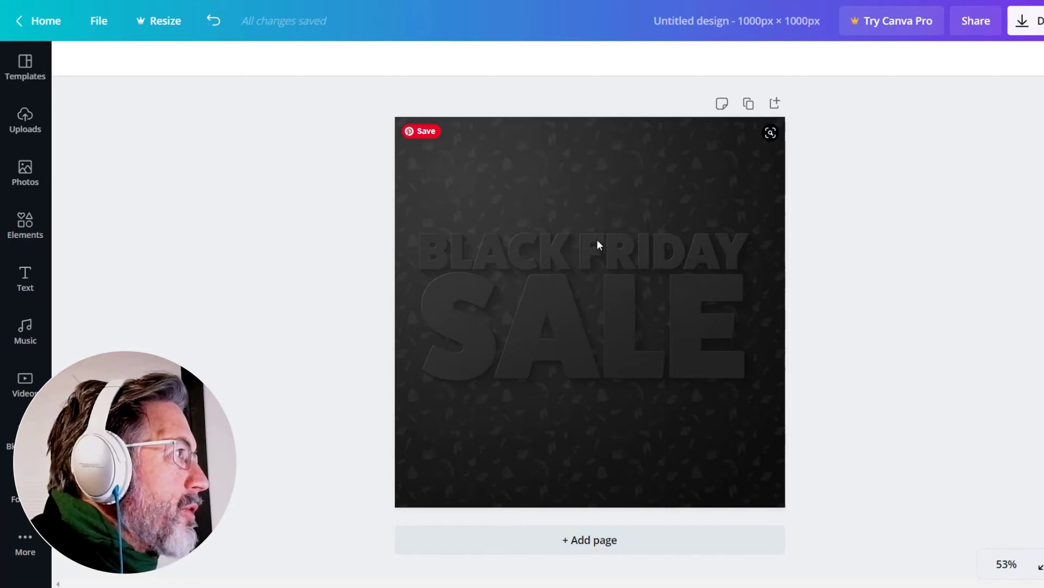
- Try the Duotone Pop effect at intensity 0.55 on the background, then cancel it
{"action": "left_click", "coordinate": [525, 348]}
{"action": "left_click", "coordinate": [853, 263]}
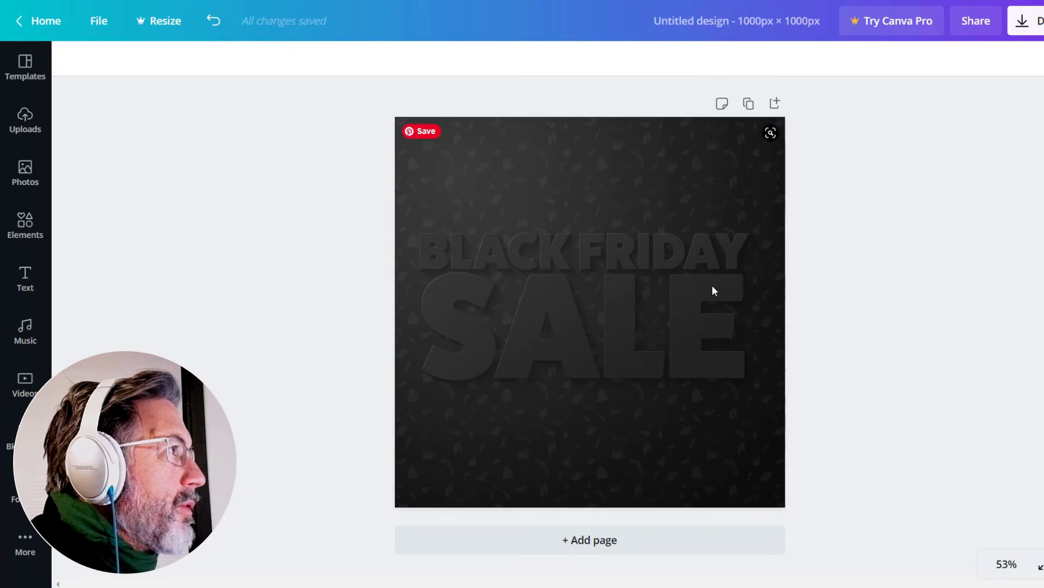
{"action": "left_click", "coordinate": [553, 305]}
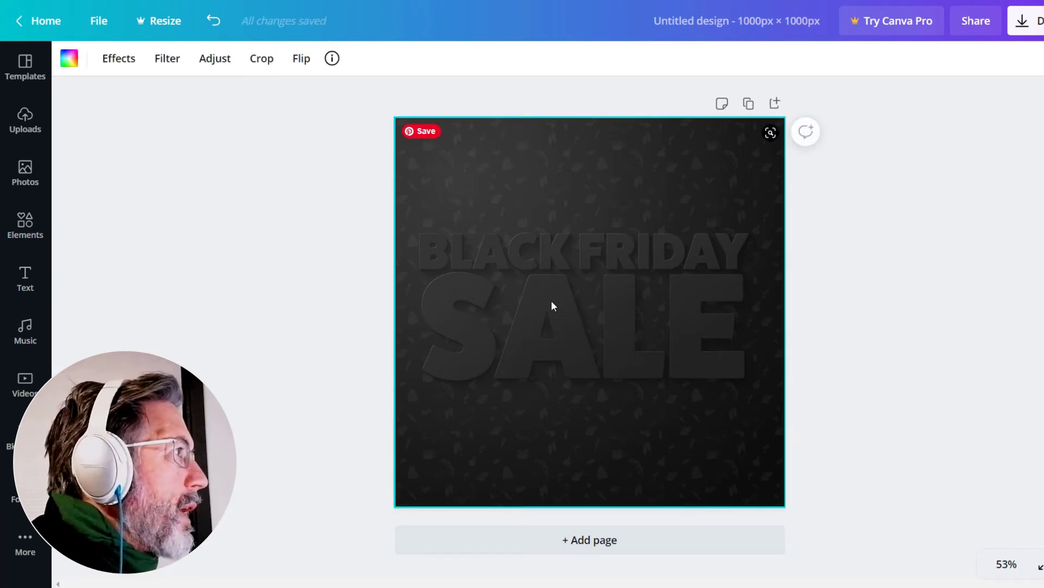
{"action": "left_click", "coordinate": [120, 61]}
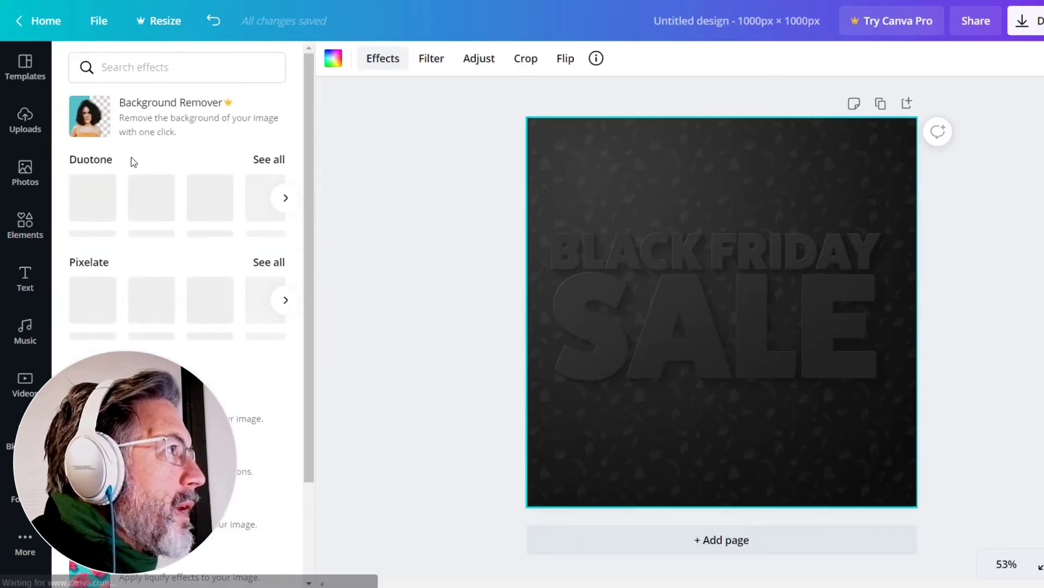
{"action": "left_click", "coordinate": [210, 206]}
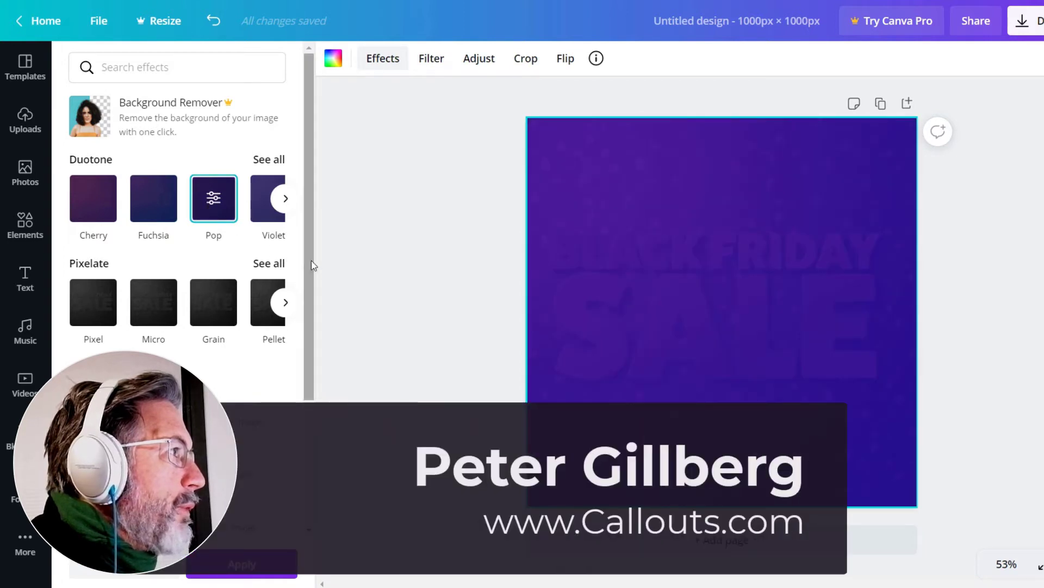
{"action": "left_click", "coordinate": [216, 203]}
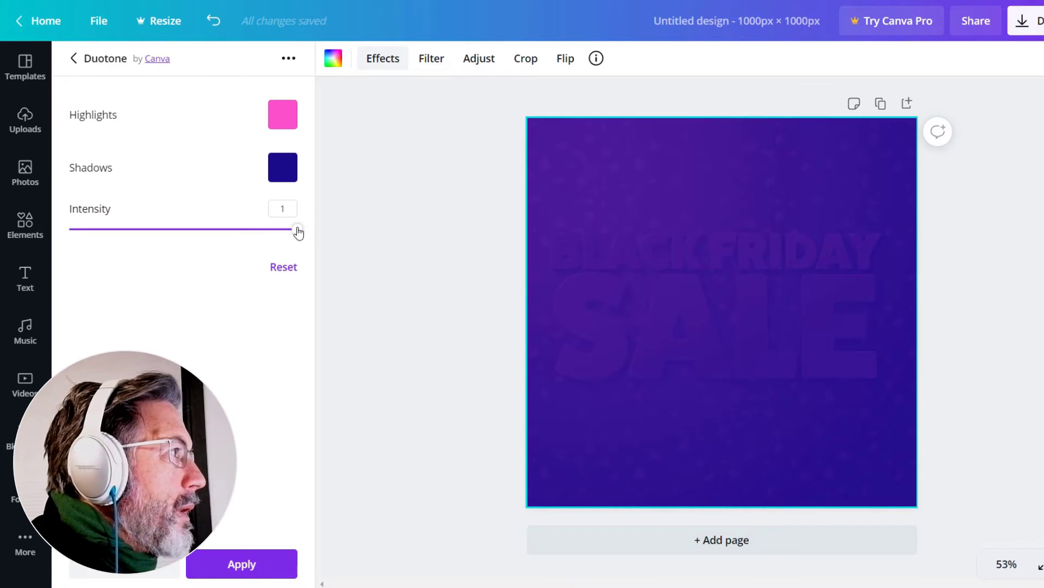
{"action": "left_click_drag", "start_coordinate": [298, 232], "coordinate": [199, 258]}
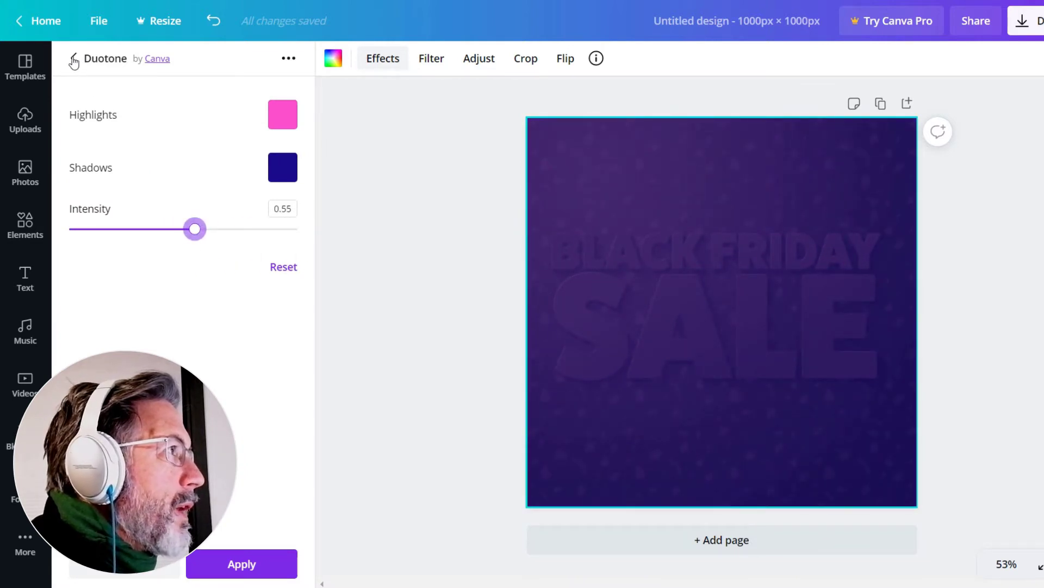
{"action": "left_click", "coordinate": [139, 575]}
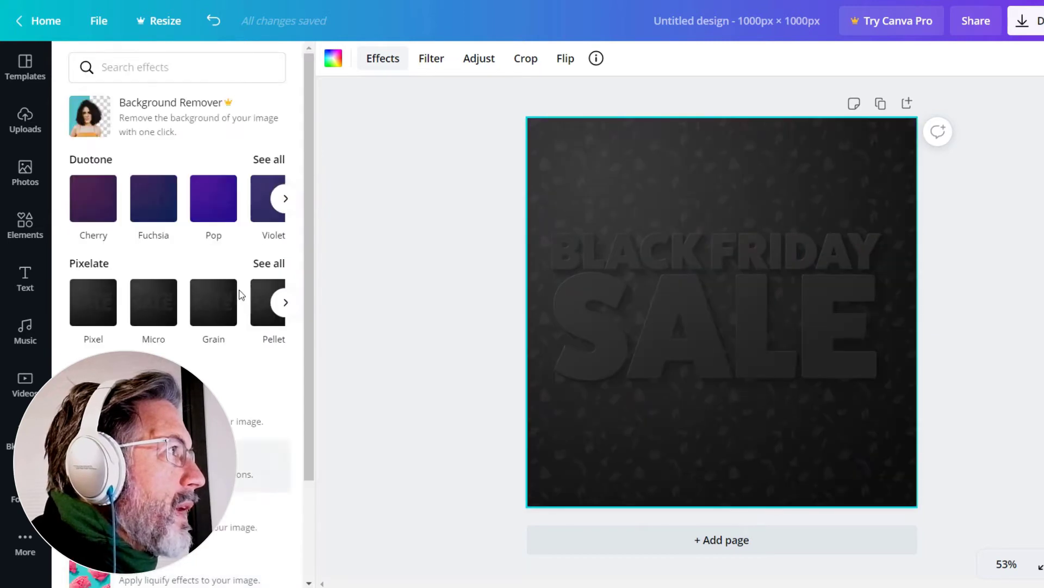
- Adjust the background to Tint 64, Brightness 13, Contrast 15 and Saturation 0
{"action": "left_click", "coordinate": [430, 65]}
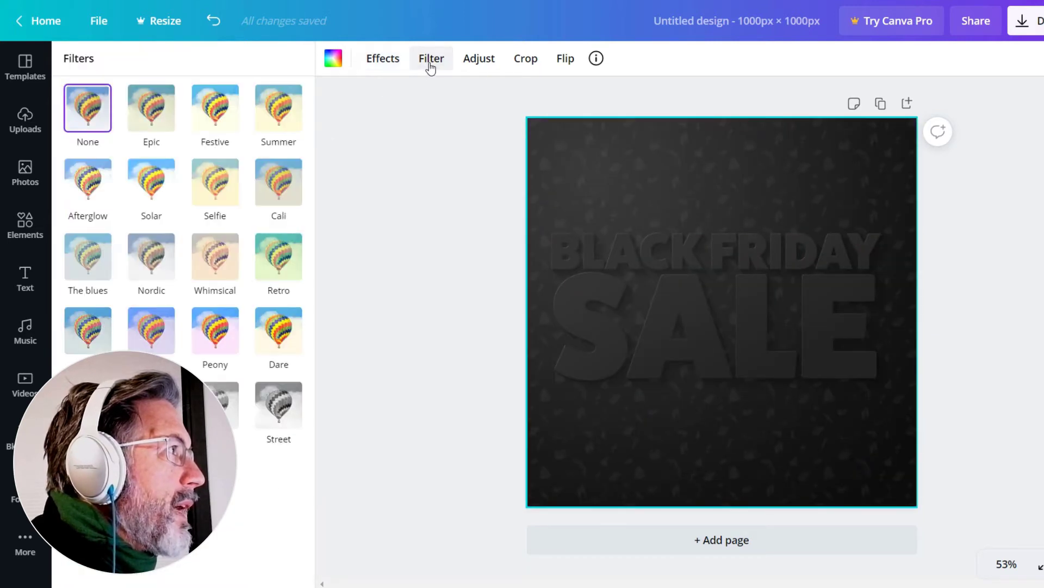
{"action": "left_click", "coordinate": [476, 61]}
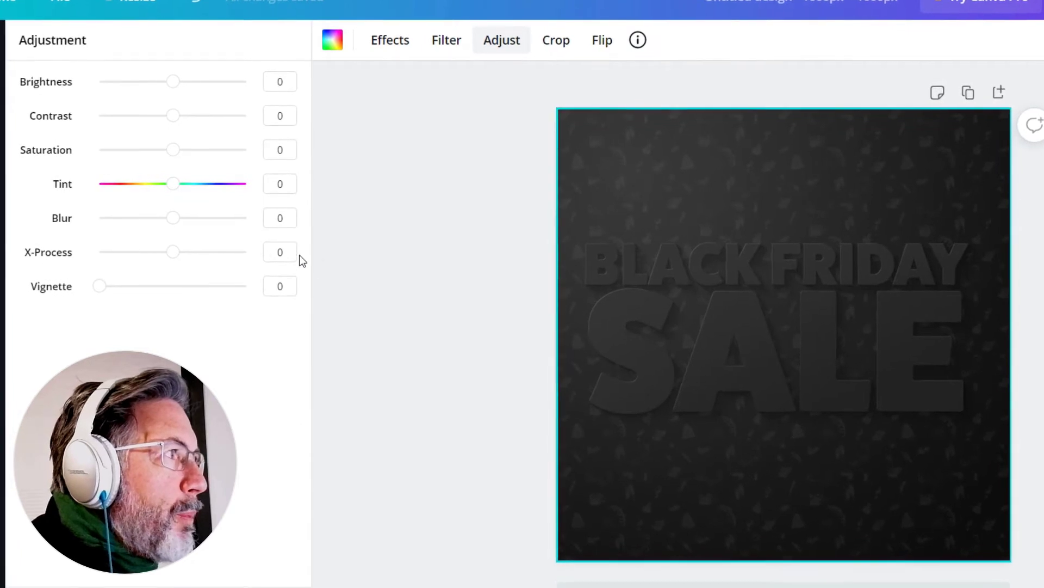
{"action": "left_click_drag", "start_coordinate": [178, 190], "coordinate": [221, 201]}
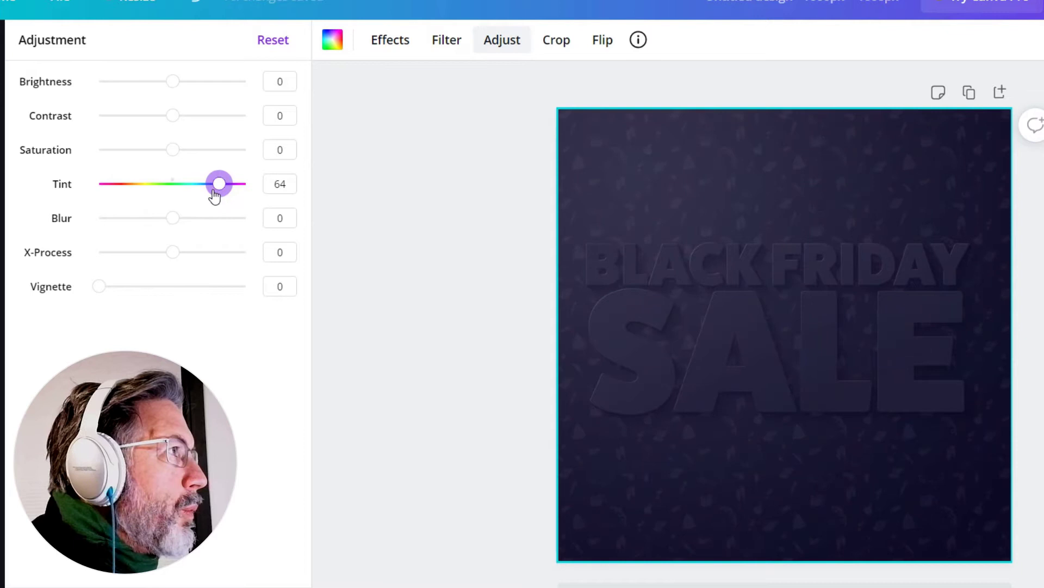
{"action": "left_click", "coordinate": [173, 82]}
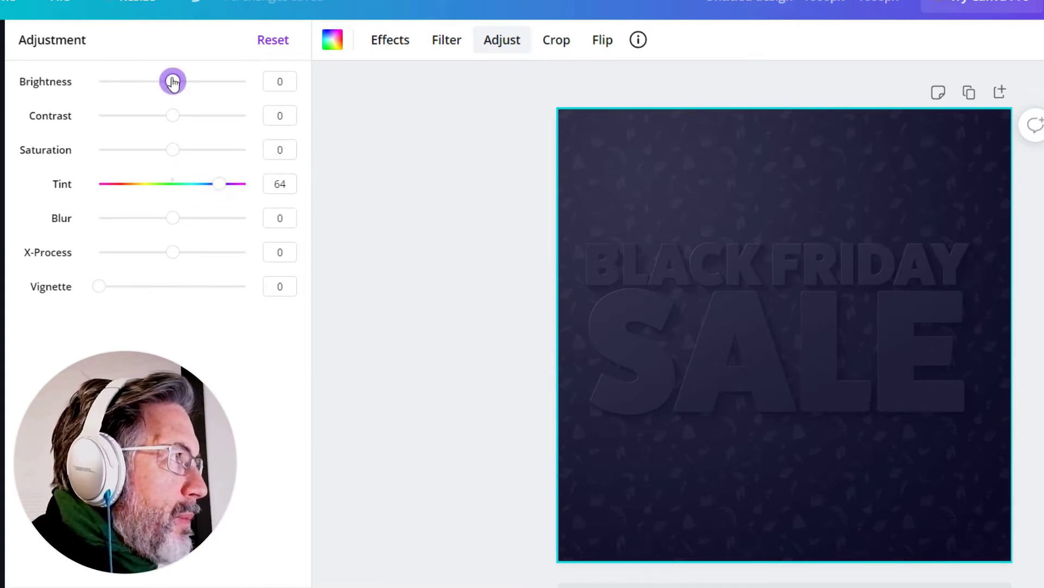
{"action": "left_click_drag", "start_coordinate": [173, 82], "coordinate": [185, 118]}
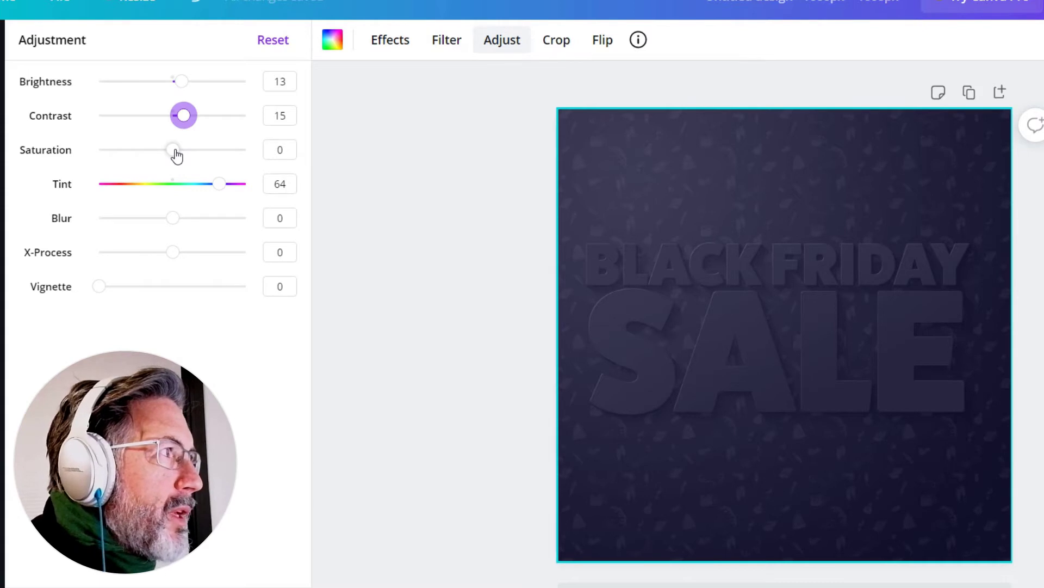
{"action": "mouse_move", "coordinate": [175, 152]}
{"action": "left_mouse_down"}
{"action": "mouse_move", "coordinate": [247, 159]}
{"action": "mouse_move", "coordinate": [139, 155]}
{"action": "mouse_move", "coordinate": [254, 161]}
{"action": "mouse_move", "coordinate": [121, 166]}
{"action": "mouse_move", "coordinate": [249, 163]}
{"action": "mouse_move", "coordinate": [172, 164]}
{"action": "mouse_move", "coordinate": [219, 170]}
{"action": "mouse_move", "coordinate": [154, 159]}
{"action": "mouse_move", "coordinate": [189, 168]}
{"action": "mouse_move", "coordinate": [175, 151]}
{"action": "left_mouse_up"}
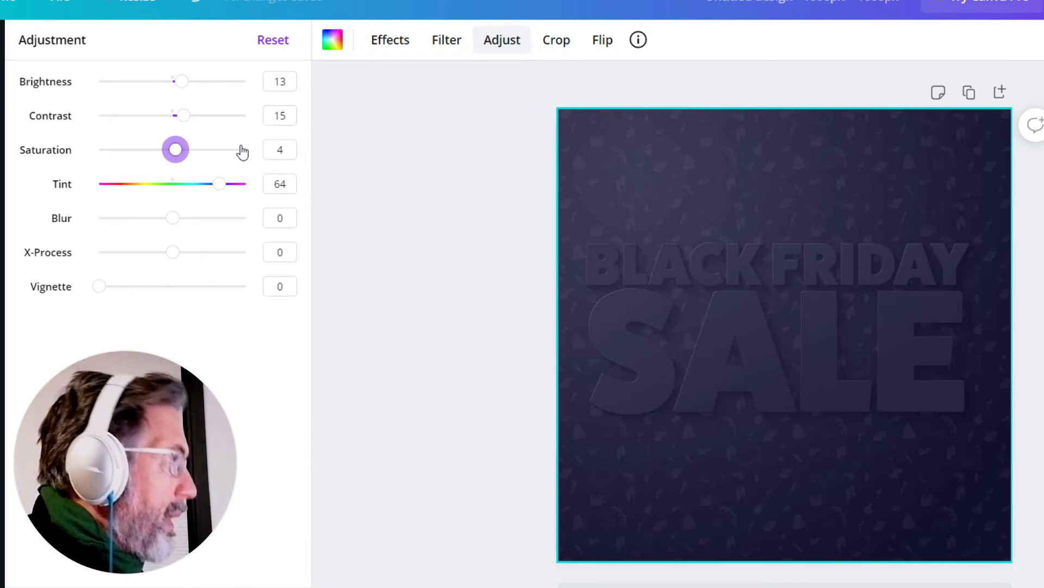
{"action": "left_click", "coordinate": [288, 150]}
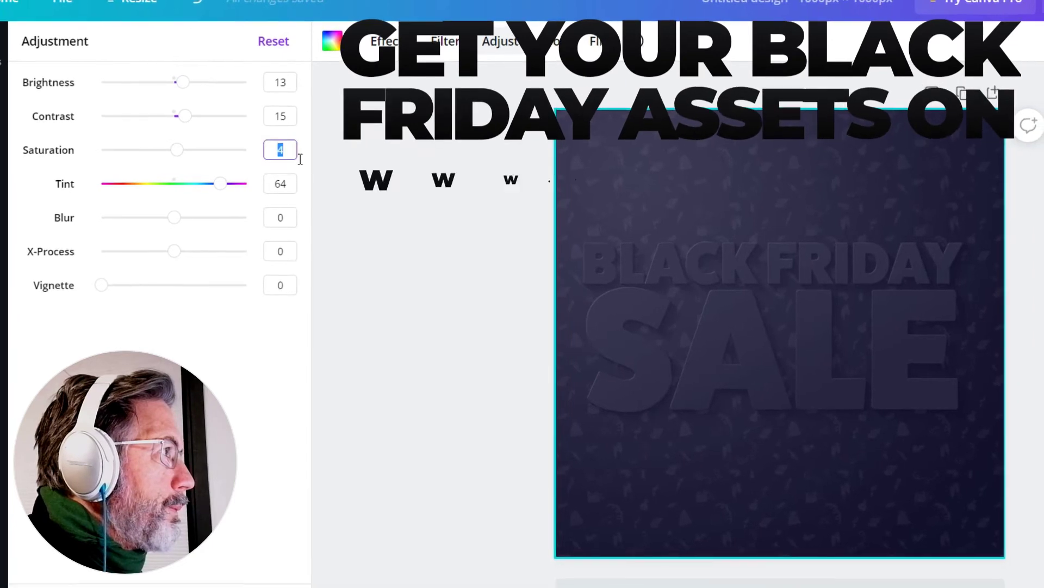
{"action": "type", "text": "0"}
{"action": "key", "text": "Return"}
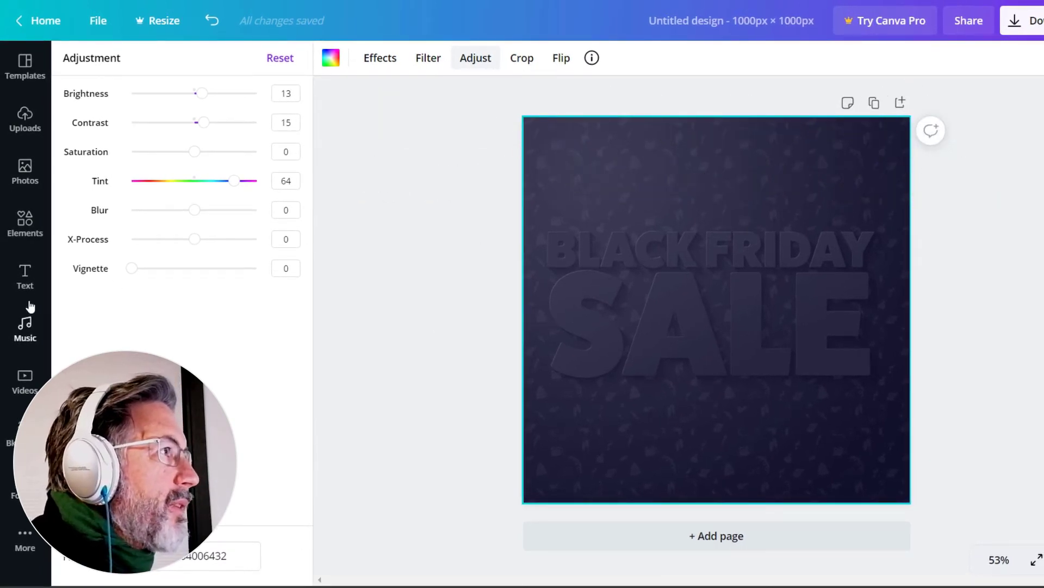
{"action": "left_click", "coordinate": [24, 277]}
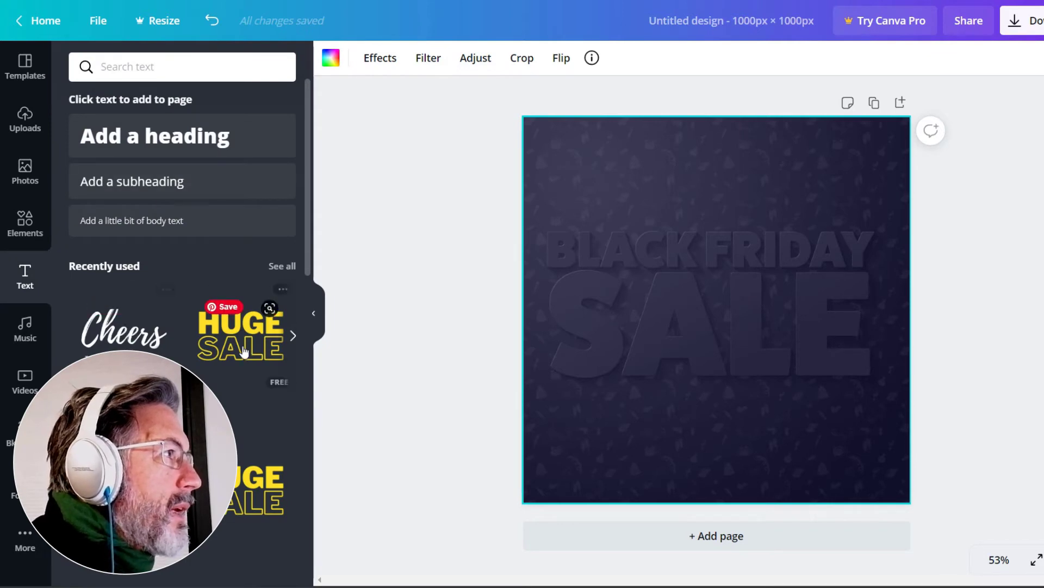
{"action": "scroll", "coordinate": [143, 387], "scroll_direction": "down", "scroll_amount": 5}
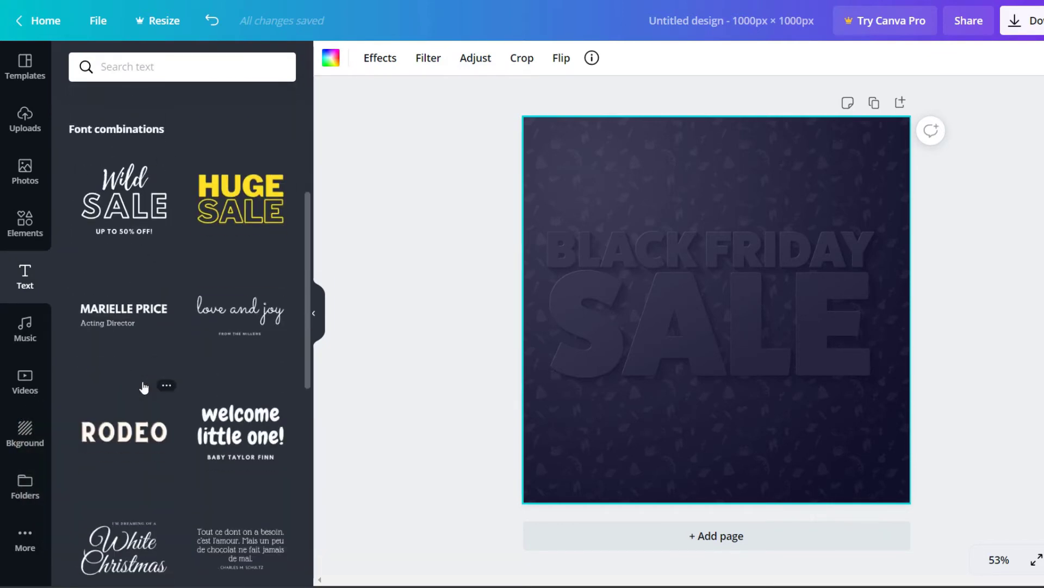
{"action": "scroll", "coordinate": [144, 387], "scroll_direction": "down", "scroll_amount": 7}
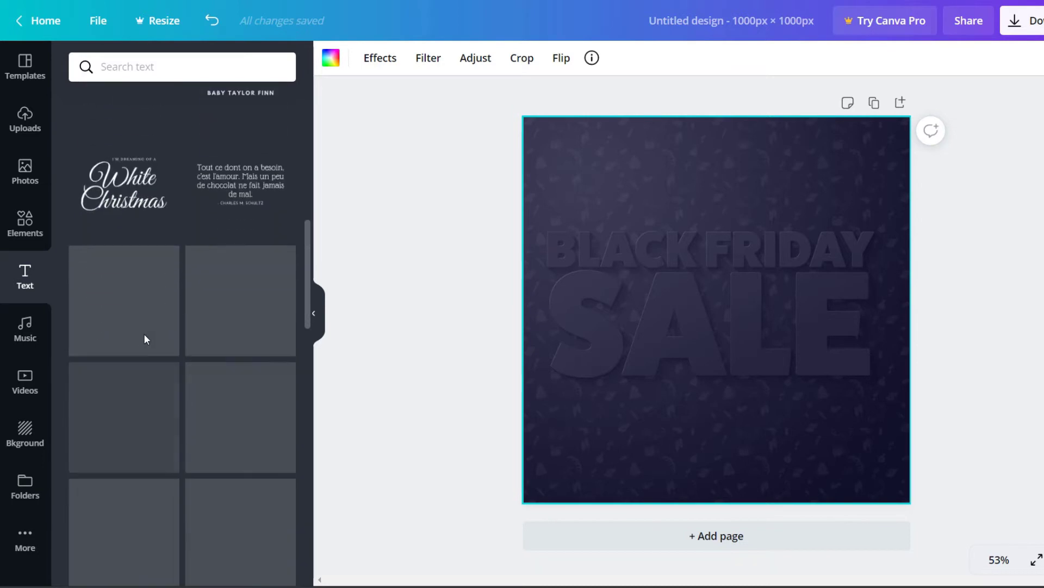
{"action": "scroll", "coordinate": [182, 341], "scroll_direction": "up", "scroll_amount": 15}
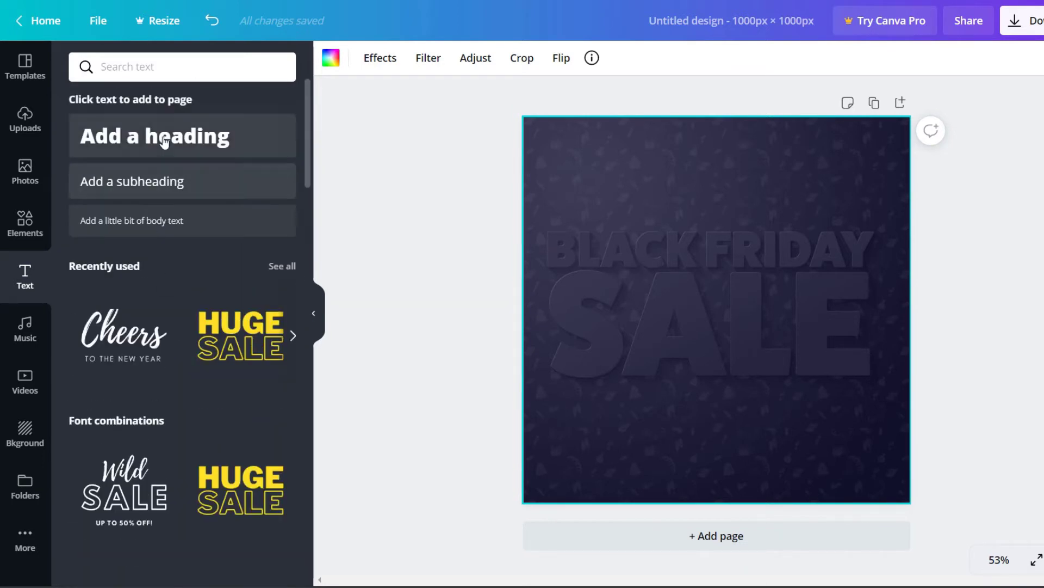
- Add a heading above the BLACK FRIDAY text and select its placeholder text
{"action": "left_click", "coordinate": [116, 139]}
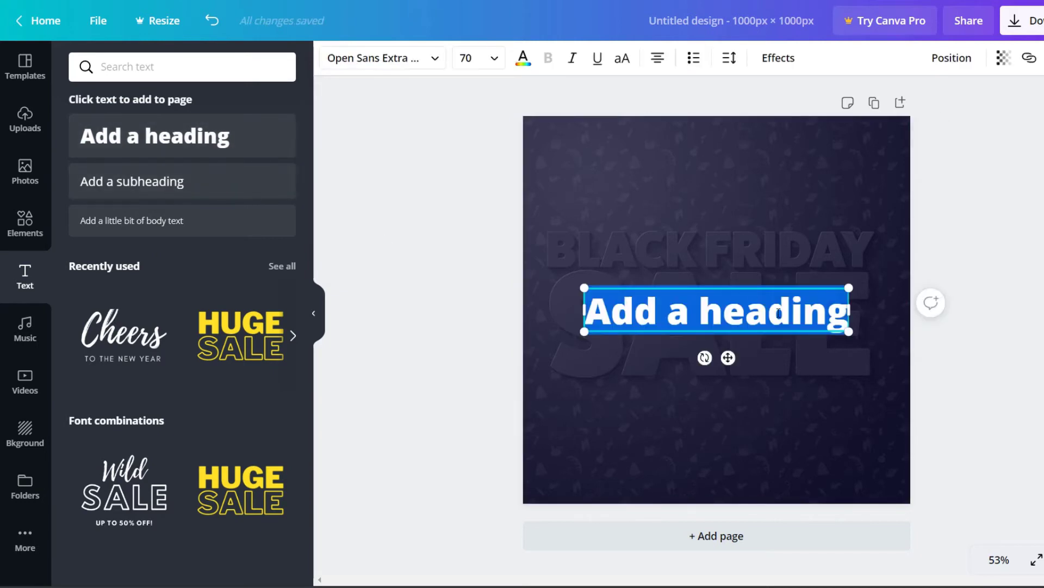
{"action": "left_click", "coordinate": [976, 392]}
{"action": "left_click_drag", "start_coordinate": [755, 318], "coordinate": [751, 201]}
{"action": "double_click", "coordinate": [740, 200]}
{"action": "left_click", "coordinate": [601, 200]}
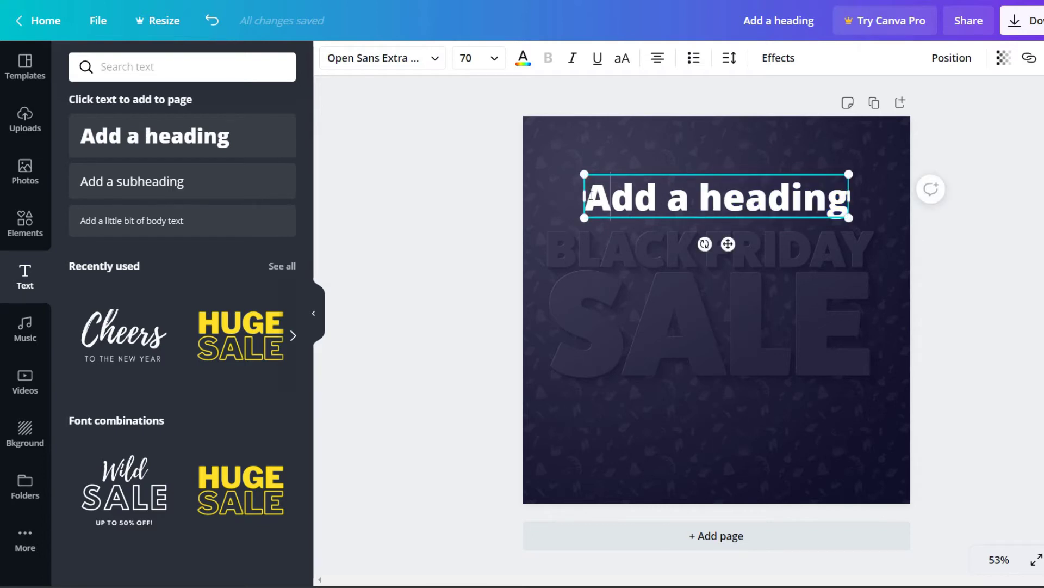
{"action": "left_click_drag", "start_coordinate": [592, 196], "coordinate": [788, 194]}
{"action": "left_click_drag", "start_coordinate": [854, 192], "coordinate": [844, 204]}
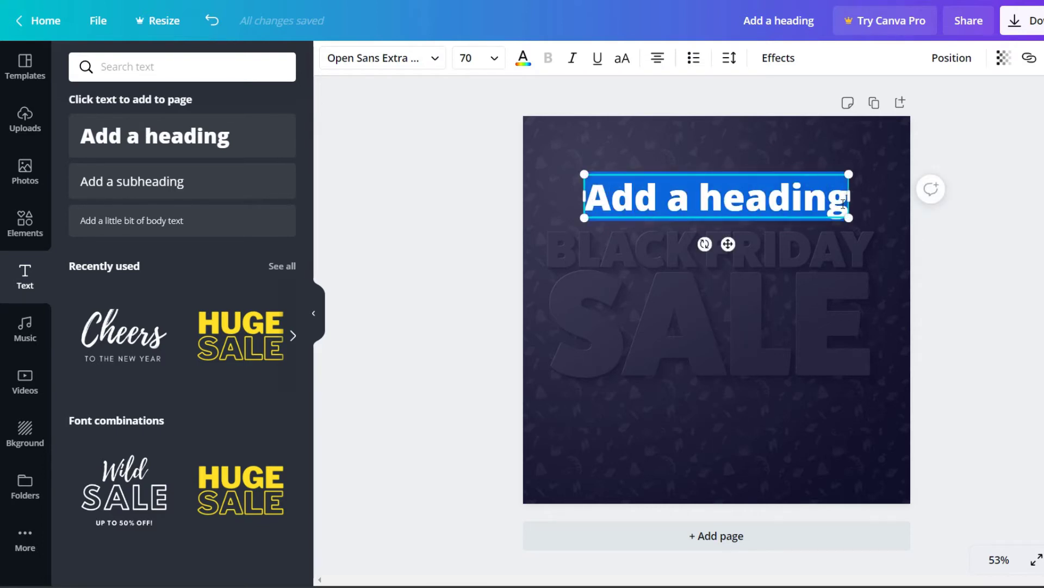
- Replace it with 'Come Check Out Our', break 'Out Our' onto a second line, and move it near the top
{"action": "type", "text": "Co"}
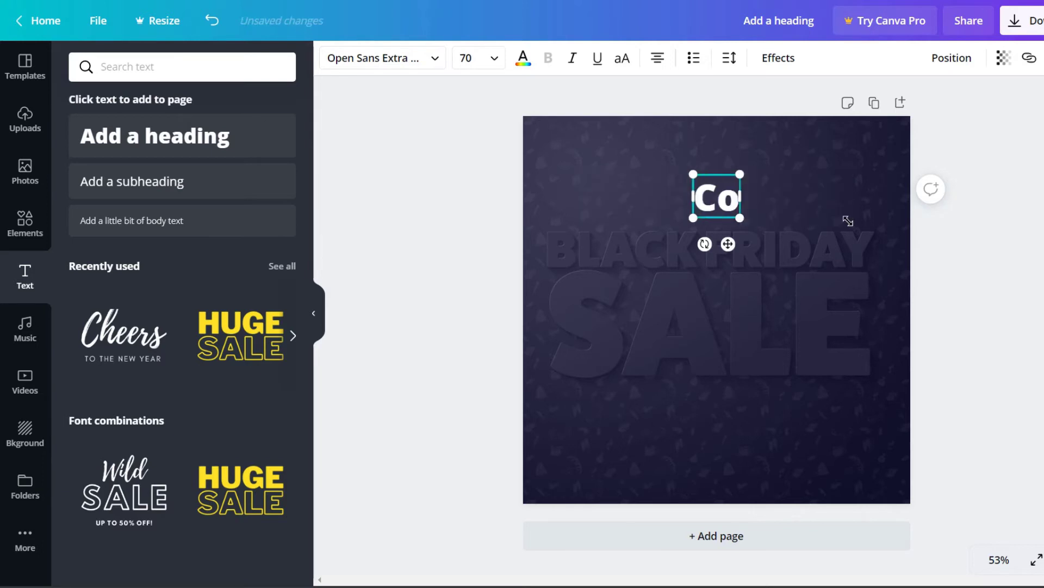
{"action": "type", "text": "me Che"}
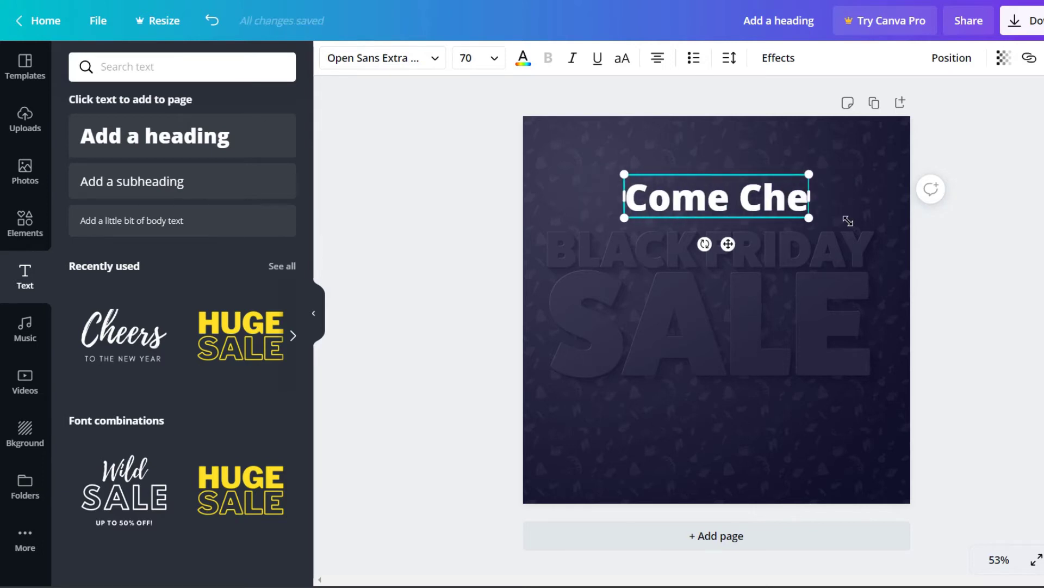
{"action": "type", "text": "ck Out "}
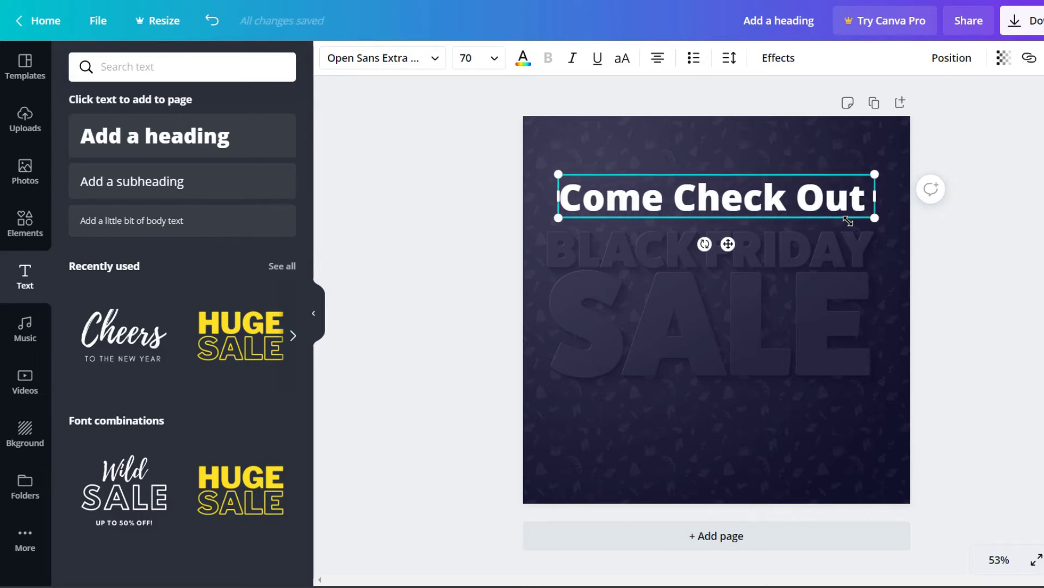
{"action": "type", "text": "Our"}
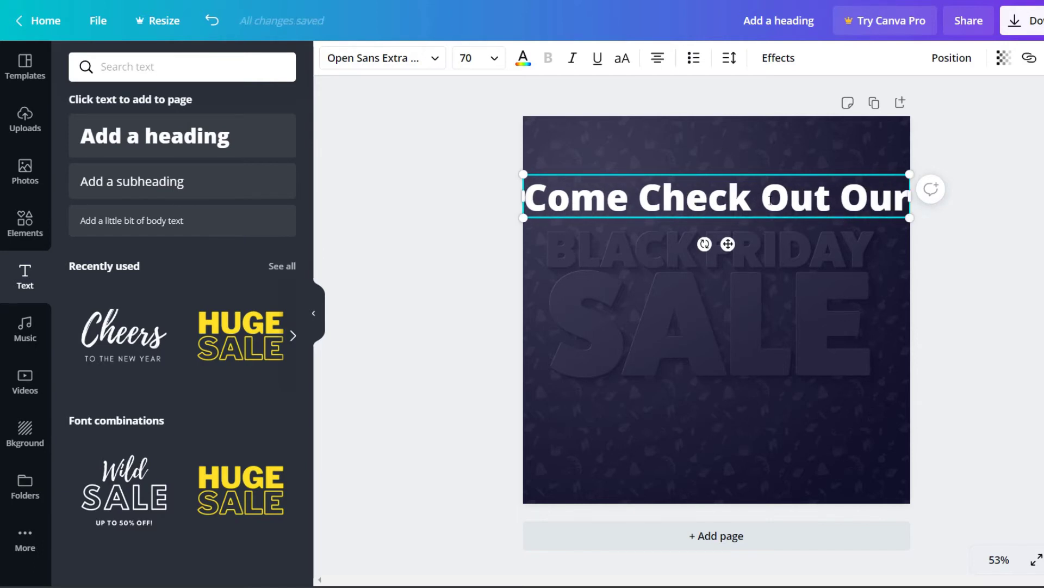
{"action": "key", "text": "ctrl+Left"}
{"action": "key", "text": "ctrl+Left"}
{"action": "key", "text": "BackSpace"}
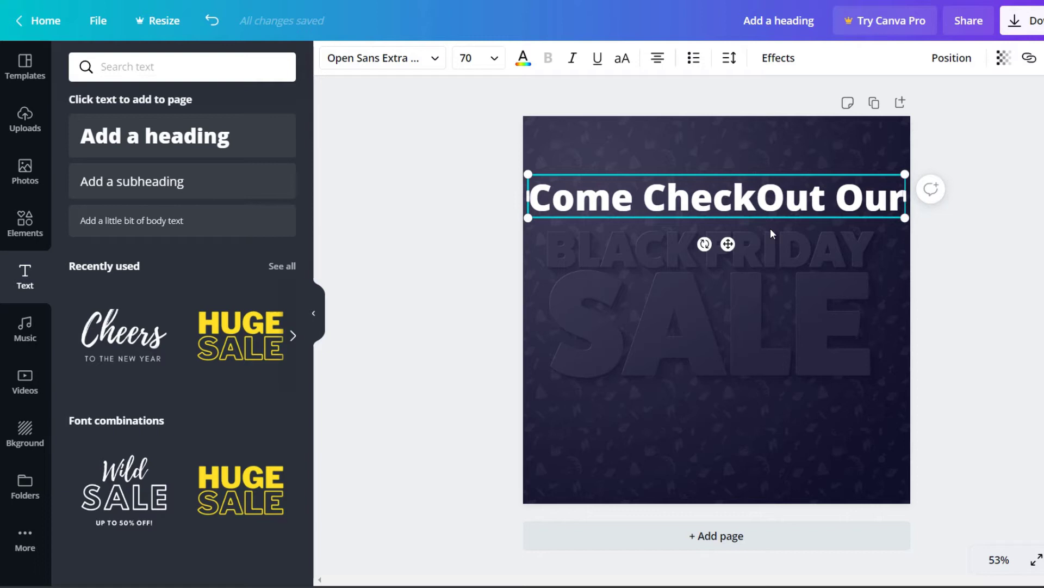
{"action": "key", "text": "Return"}
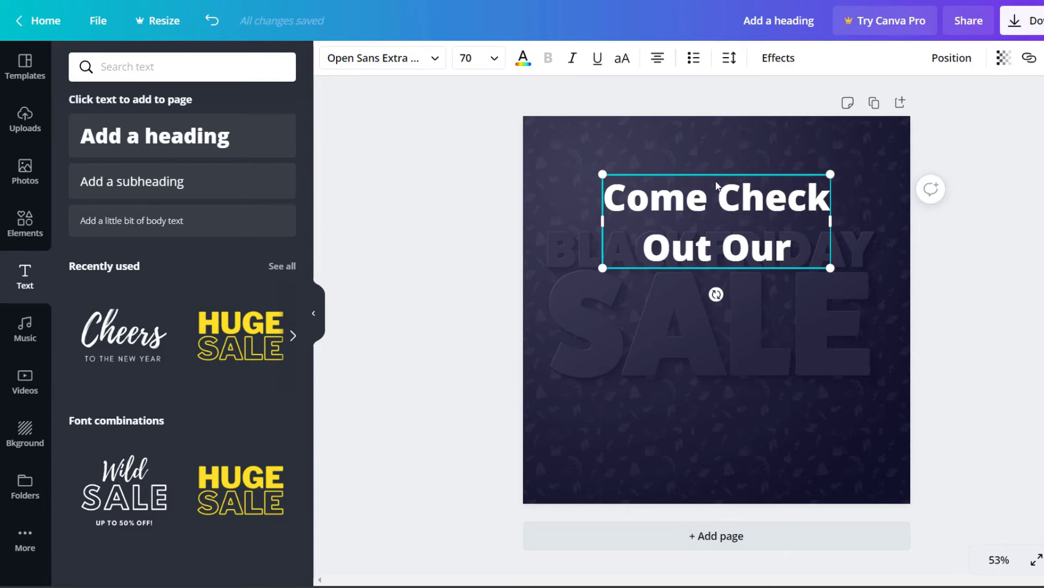
{"action": "left_click", "coordinate": [1034, 271]}
{"action": "left_click_drag", "start_coordinate": [767, 255], "coordinate": [603, 157]}
{"action": "double_click", "coordinate": [759, 197]}
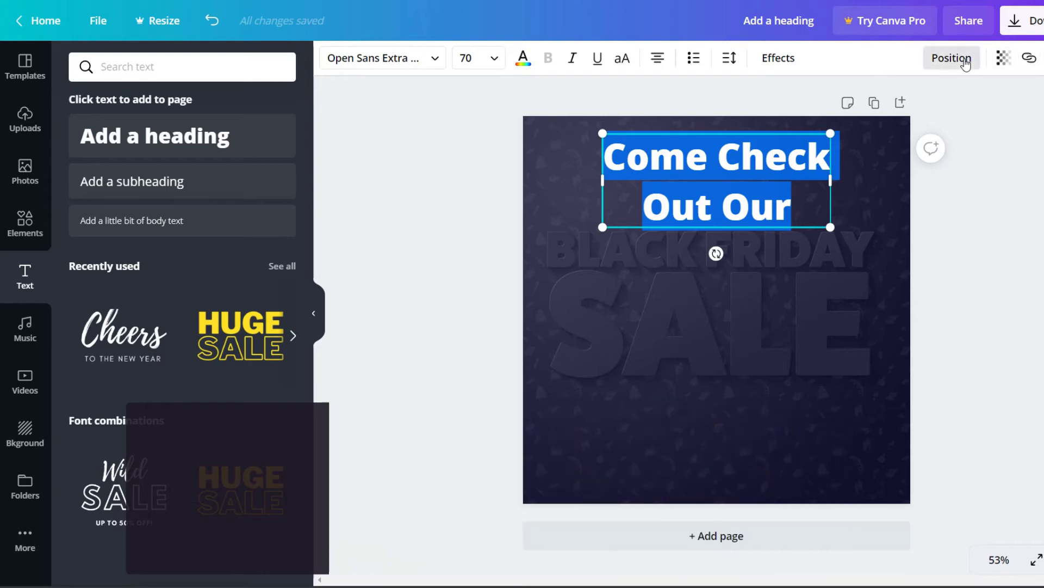
- Set the heading's line height to 0.9
{"action": "left_click", "coordinate": [730, 65]}
{"action": "left_click_drag", "start_coordinate": [920, 132], "coordinate": [938, 130]}
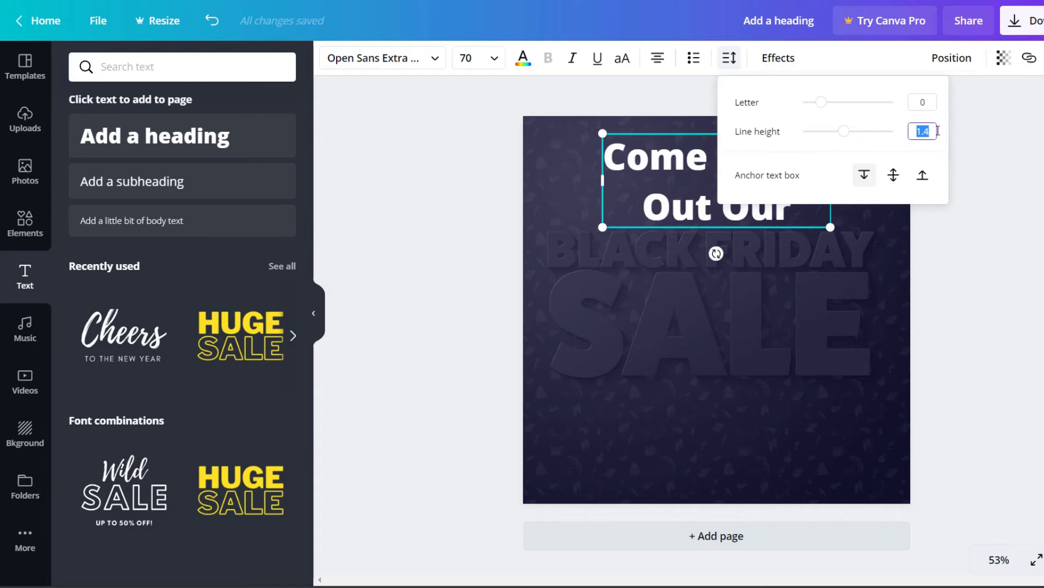
{"action": "type", "text": "0.9"}
{"action": "key", "text": "Return"}
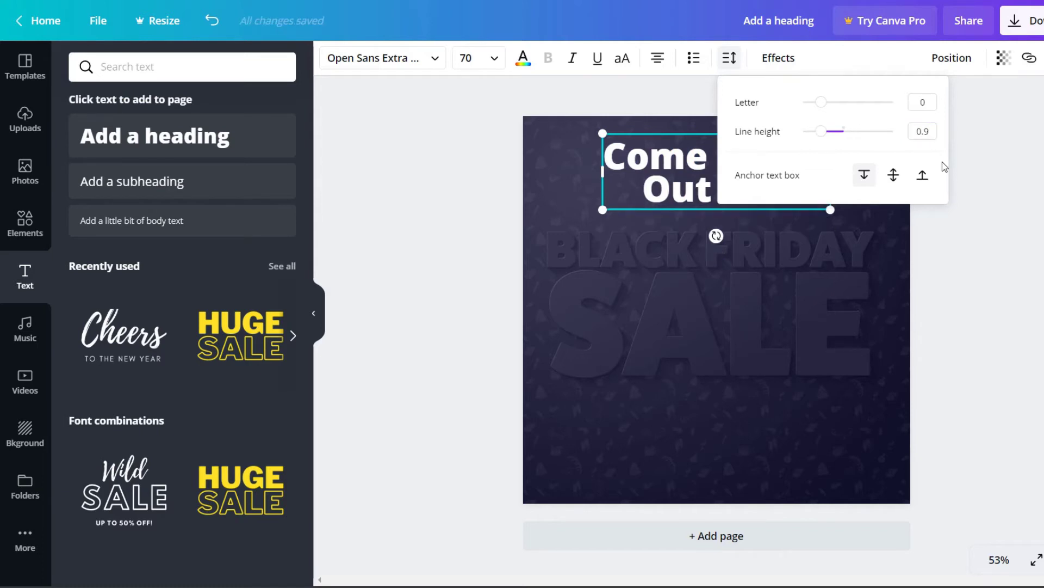
{"action": "left_click", "coordinate": [989, 219]}
- Centre the heading horizontally near the top, nudging it into place with the arrow keys
{"action": "left_click", "coordinate": [789, 199]}
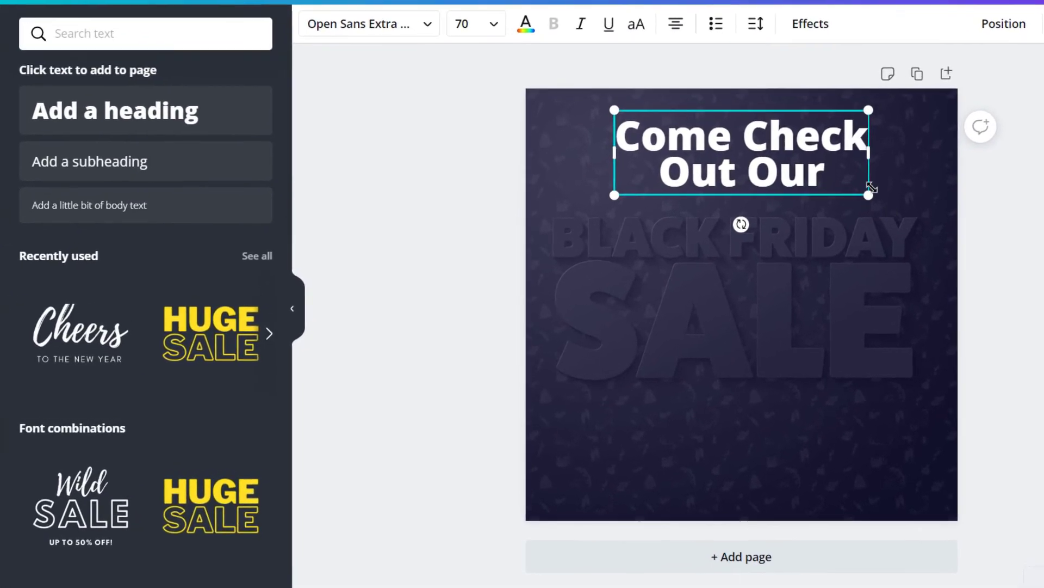
{"action": "mouse_move", "coordinate": [818, 181]}
{"action": "left_mouse_down"}
{"action": "mouse_move", "coordinate": [818, 204]}
{"action": "mouse_move", "coordinate": [800, 174]}
{"action": "mouse_move", "coordinate": [817, 181]}
{"action": "left_mouse_up"}
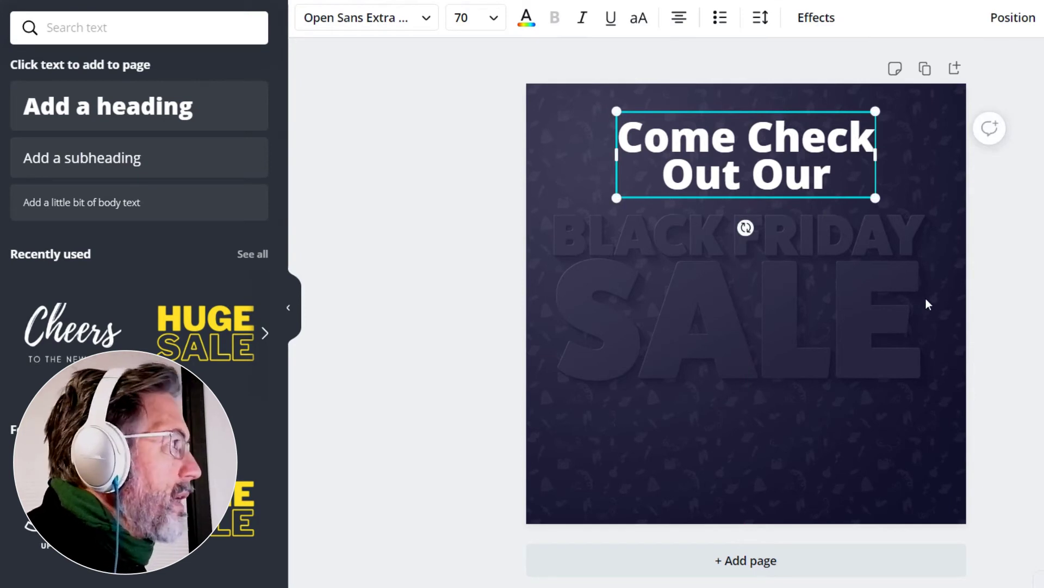
{"action": "key", "text": "Down"}
{"action": "key", "text": "Down"}
{"action": "key", "text": "Down"}
{"action": "key", "text": "Down"}
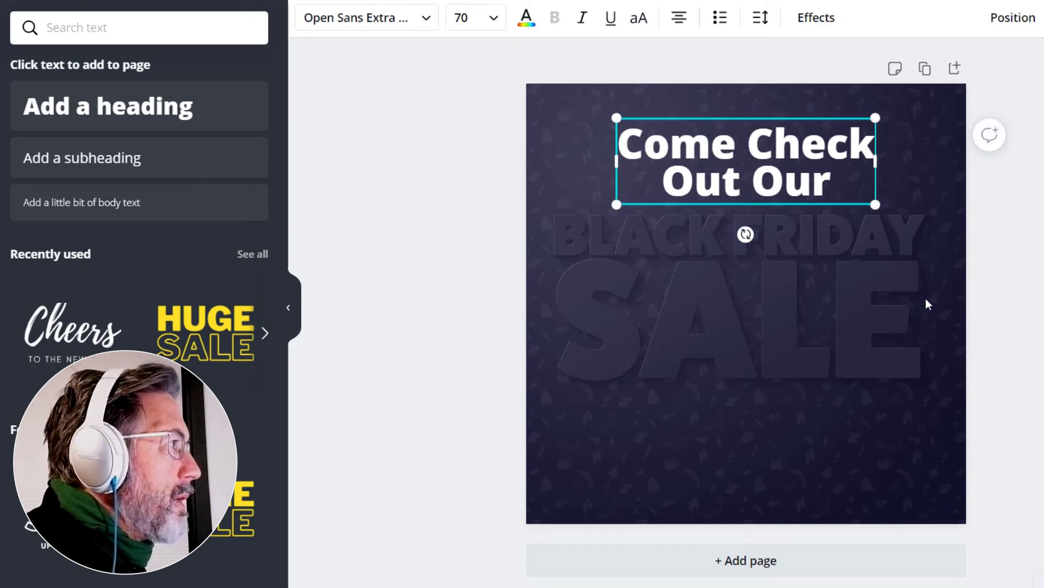
{"action": "key", "text": "Down"}
{"action": "key", "text": "Down"}
{"action": "key", "text": "Down"}
{"action": "key", "text": "Up"}
{"action": "key", "text": "Up"}
{"action": "key", "text": "Up"}
{"action": "key", "text": "Up"}
{"action": "key", "text": "Up"}
{"action": "key", "text": "Up"}
{"action": "key", "text": "Up"}
{"action": "key", "text": "Up"}
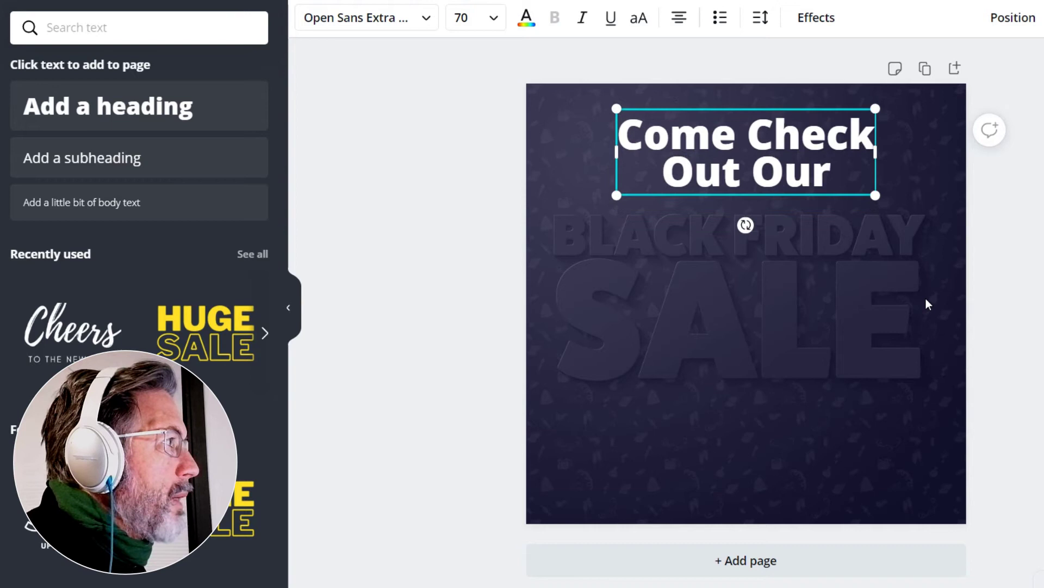
{"action": "key", "text": "Down"}
{"action": "key", "text": "Down"}
{"action": "key", "text": "Down"}
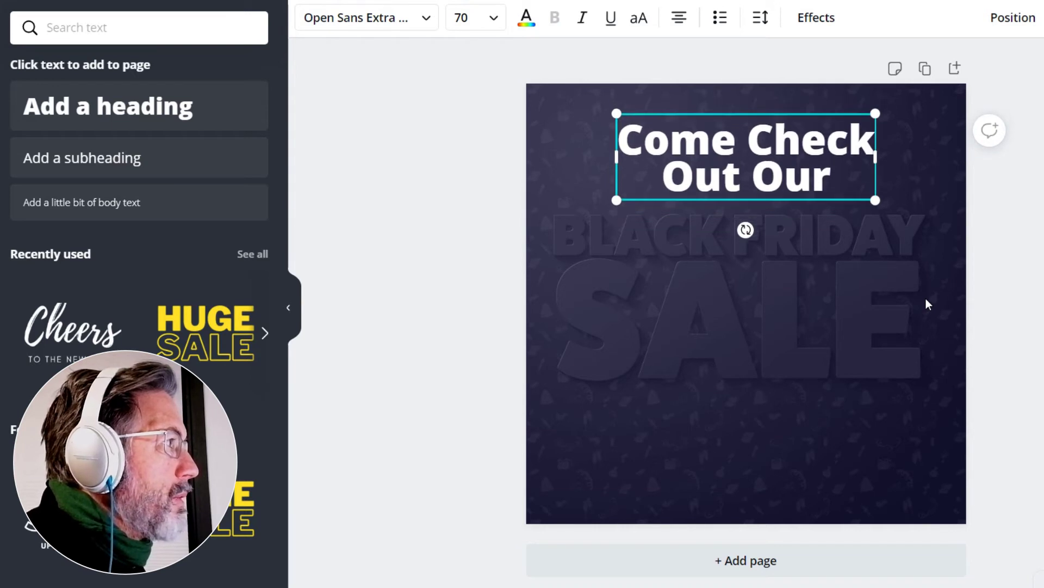
{"action": "key", "text": "Down"}
{"action": "key", "text": "Down"}
{"action": "key", "text": "Down"}
{"action": "key", "text": "Down"}
{"action": "key", "text": "Down"}
{"action": "key", "text": "Down"}
{"action": "key", "text": "Down"}
{"action": "key", "text": "Down"}
{"action": "key", "text": "Down"}
{"action": "key", "text": "Down"}
{"action": "key", "text": "Down"}
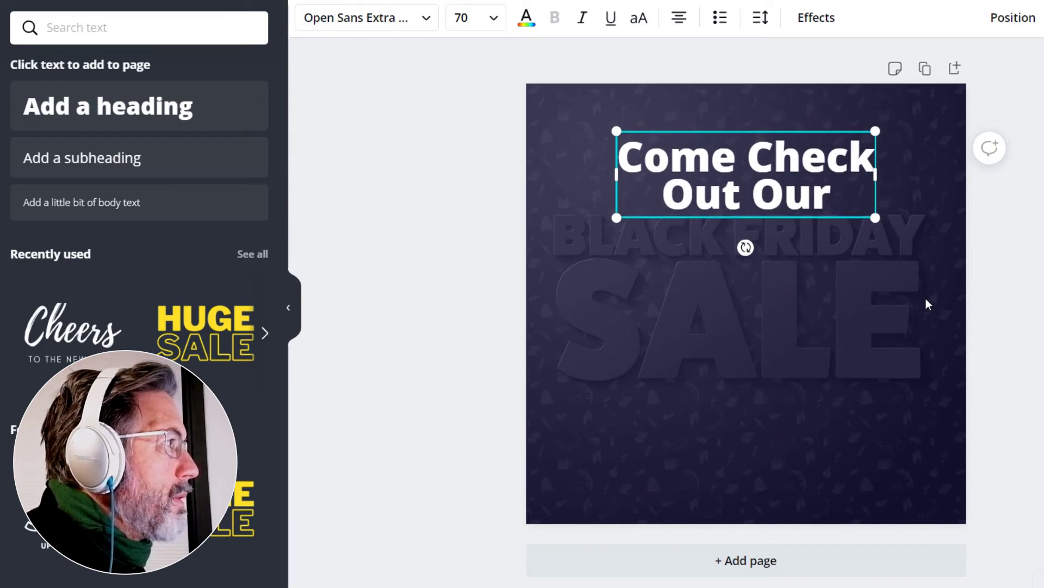
{"action": "key", "text": "Up"}
{"action": "key", "text": "Up"}
{"action": "key", "text": "Up"}
{"action": "key", "text": "Up"}
{"action": "key", "text": "Up"}
{"action": "key", "text": "Up"}
{"action": "key", "text": "Up"}
{"action": "key", "text": "Up"}
{"action": "key", "text": "Up"}
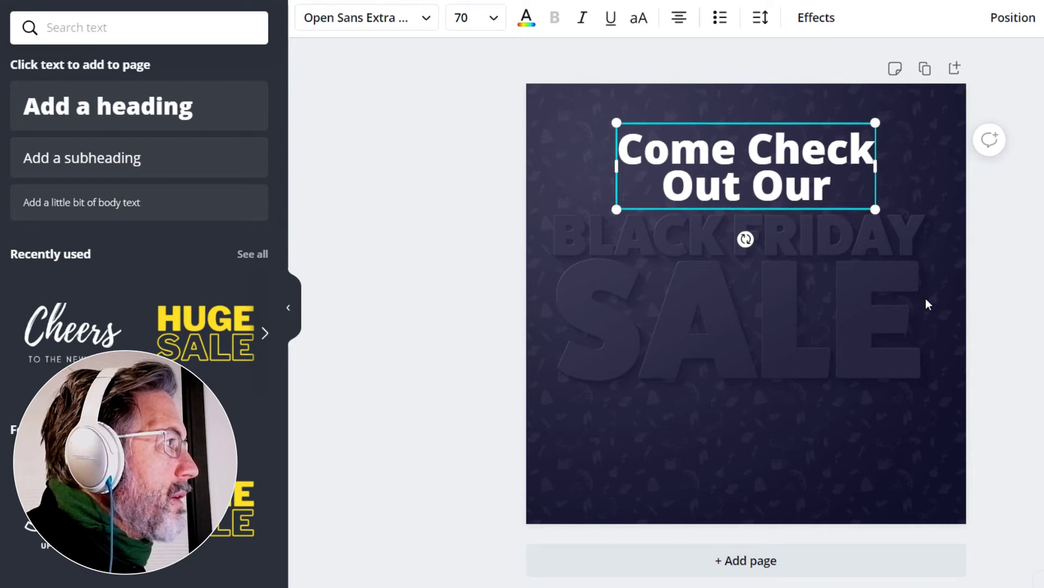
{"action": "key", "text": "Up"}
{"action": "key", "text": "Up"}
{"action": "key", "text": "Up"}
{"action": "key", "text": "Up"}
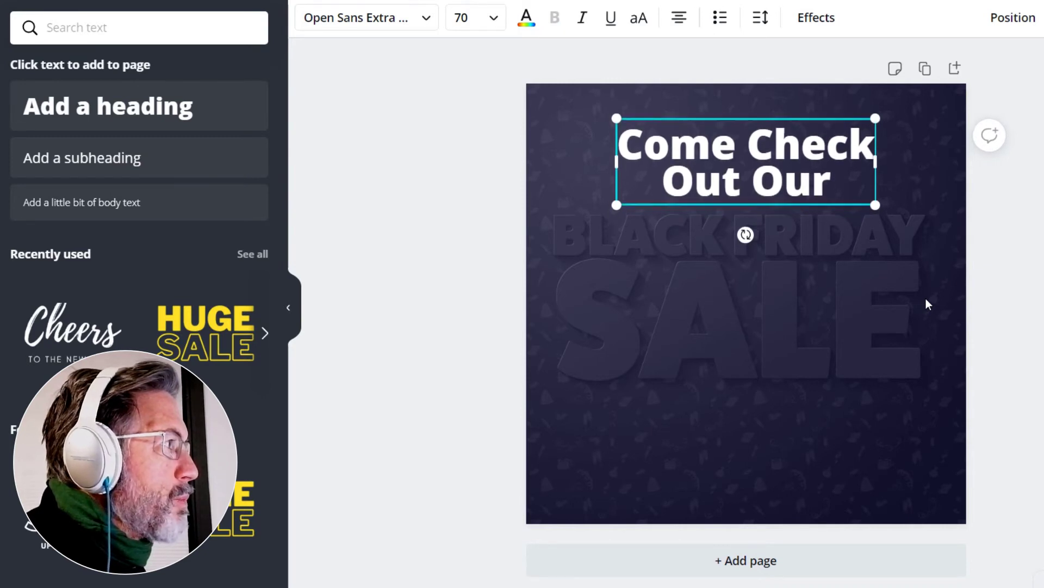
{"action": "left_click", "coordinate": [1020, 372]}
{"action": "left_click", "coordinate": [786, 190]}
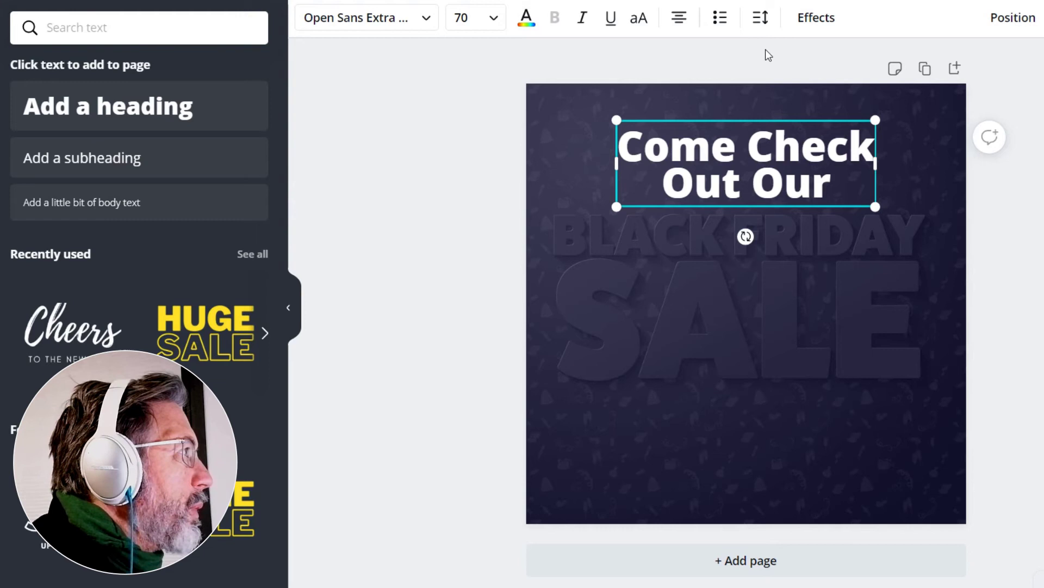
- Apply a Shadow effect to the 'Come Check Out Our' heading and set its colour to black
{"action": "left_click", "coordinate": [825, 19]}
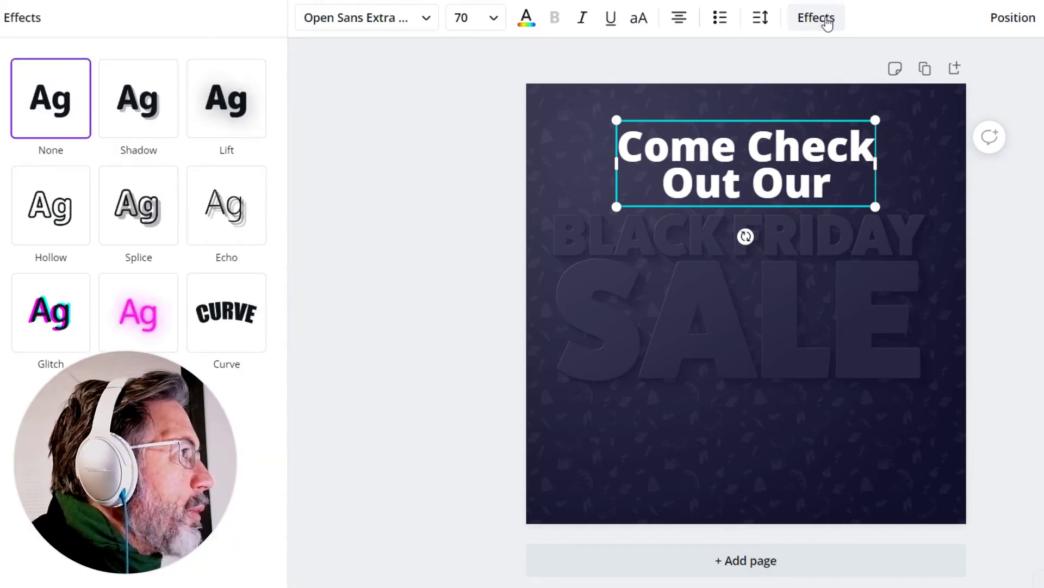
{"action": "left_click", "coordinate": [133, 121]}
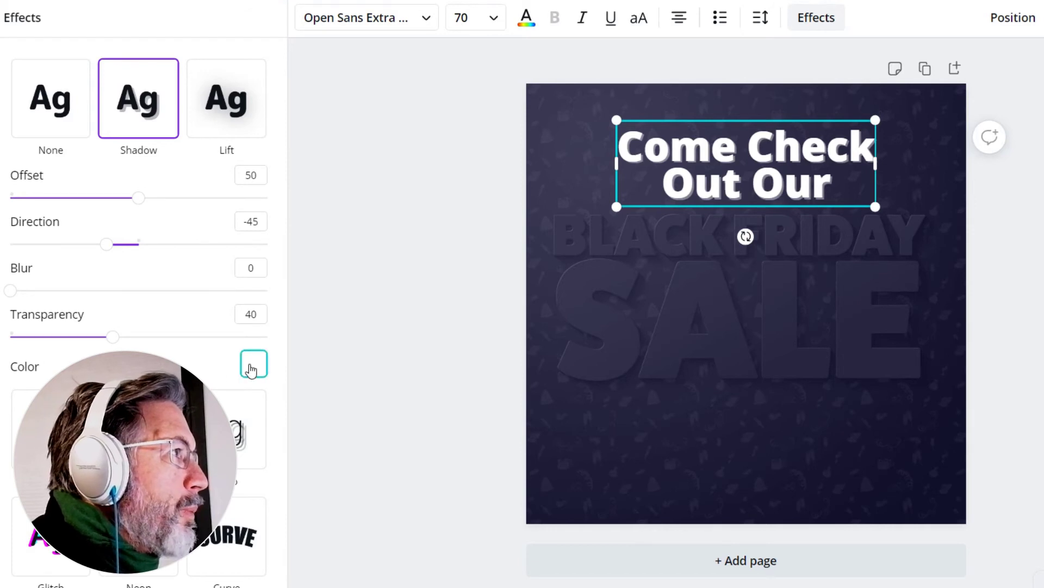
{"action": "left_click", "coordinate": [250, 364]}
{"action": "left_click", "coordinate": [42, 280]}
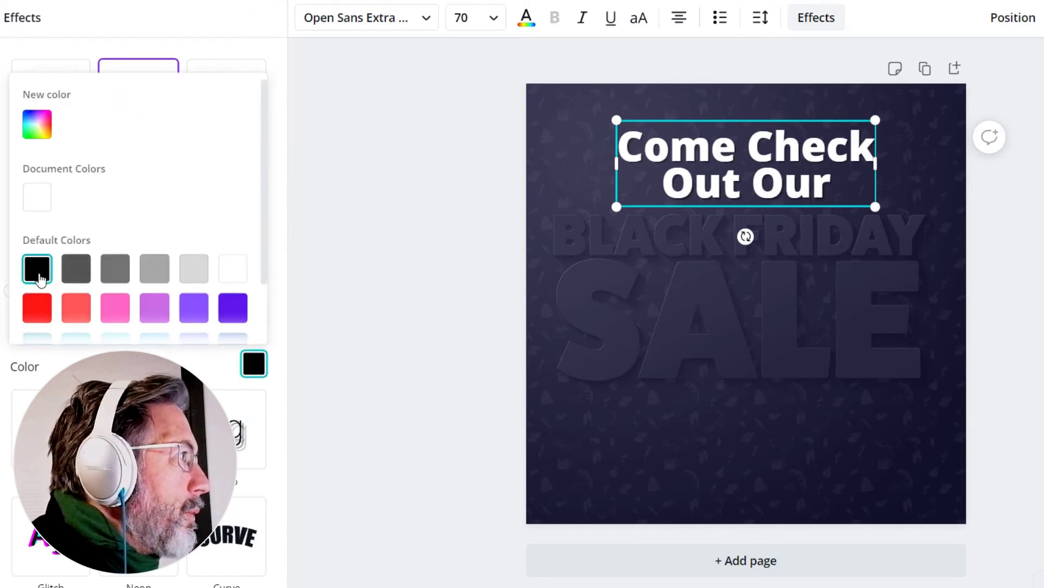
{"action": "left_click", "coordinate": [327, 350]}
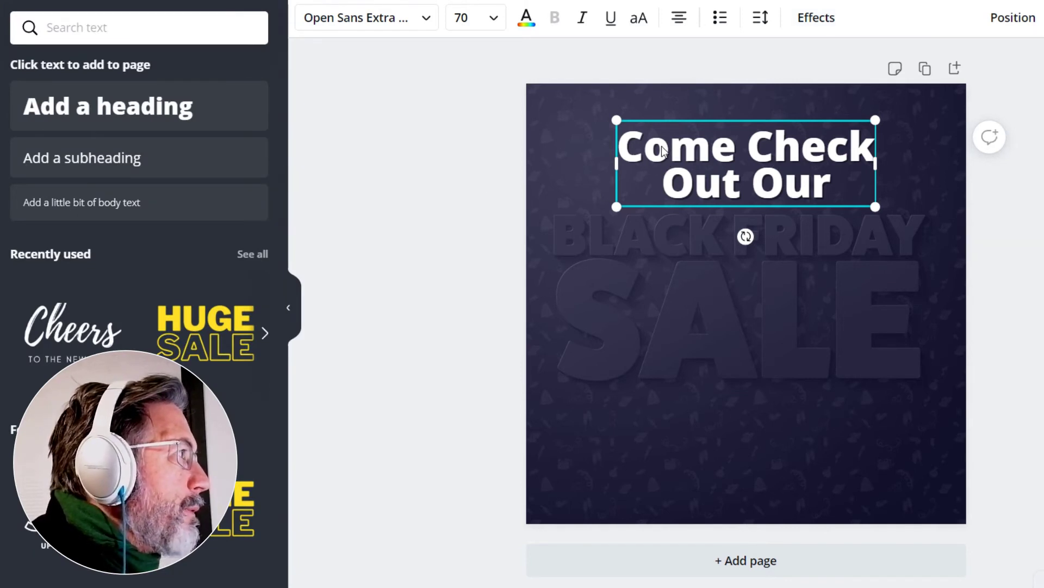
- Place the Cheers script template from Recently used below SALE and delete its TO THE NEW YEAR line
{"action": "key", "text": "Escape"}
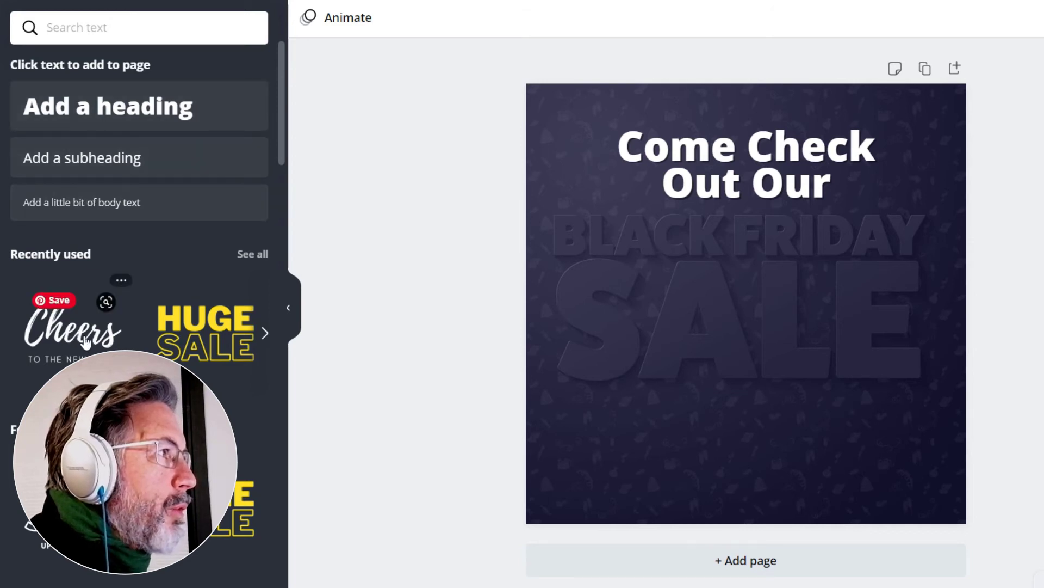
{"action": "left_click_drag", "start_coordinate": [63, 340], "coordinate": [678, 448]}
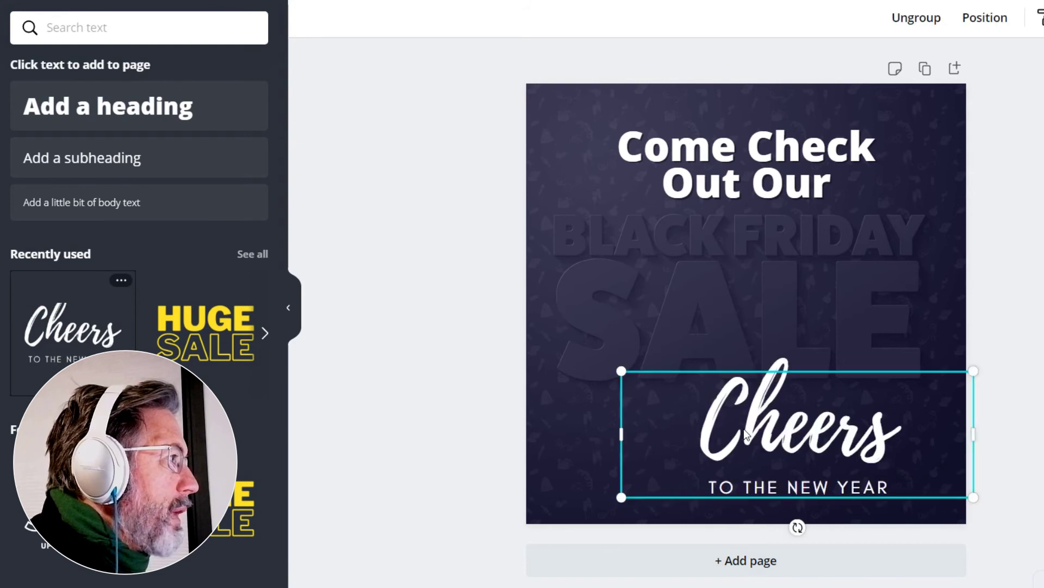
{"action": "left_click_drag", "start_coordinate": [745, 428], "coordinate": [737, 430]}
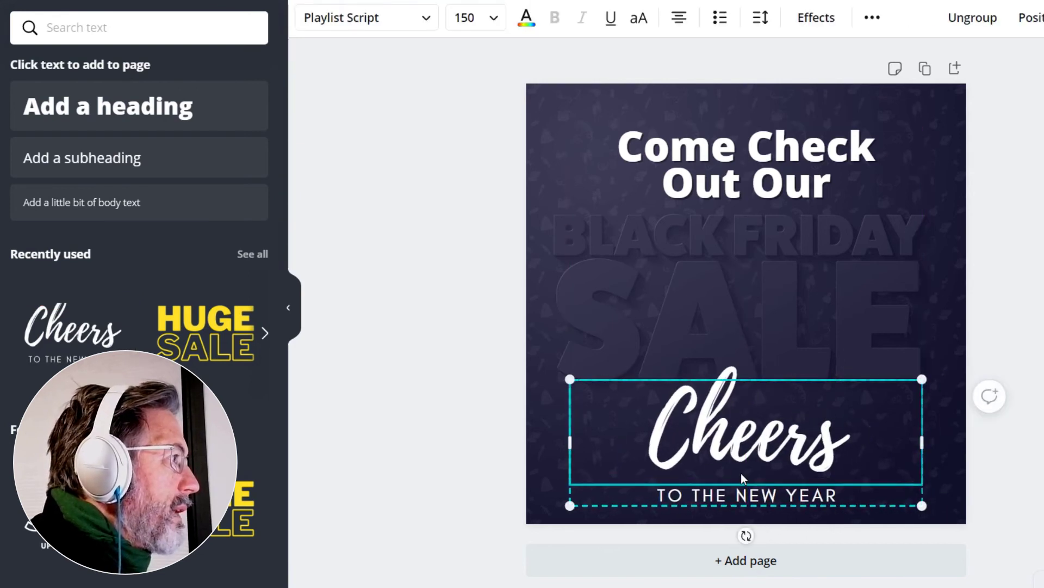
{"action": "left_click", "coordinate": [677, 498]}
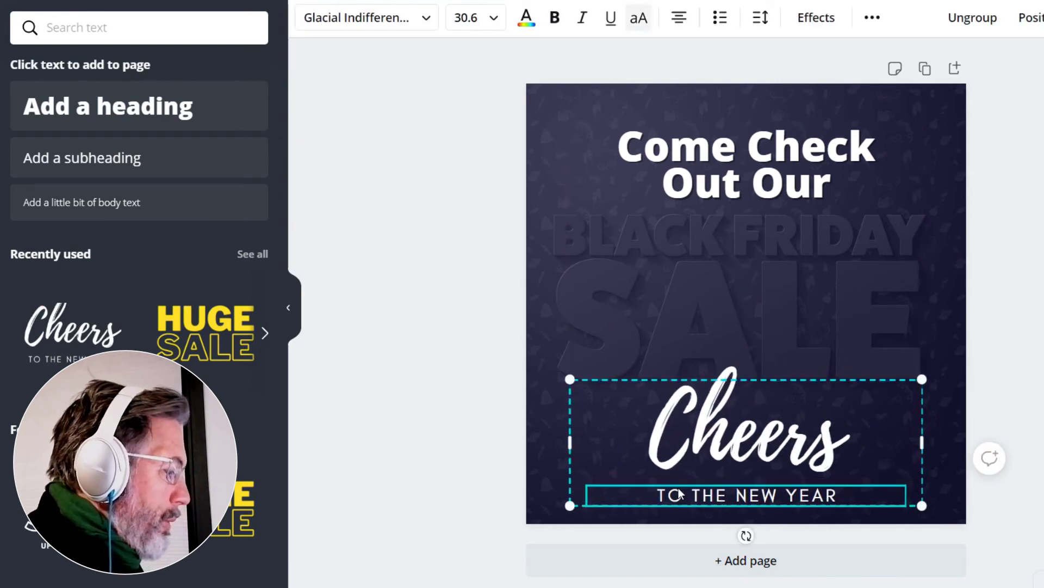
{"action": "key", "text": "Delete"}
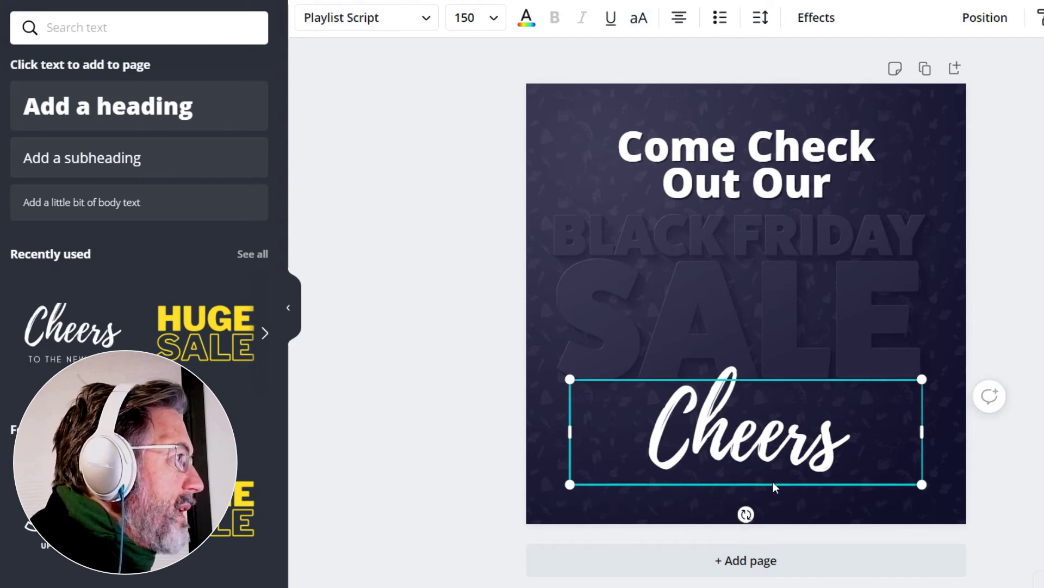
- Change the Cheers text's font size from 150 to 104
{"action": "left_click_drag", "start_coordinate": [923, 483], "coordinate": [922, 483]}
{"action": "double_click", "coordinate": [785, 455]}
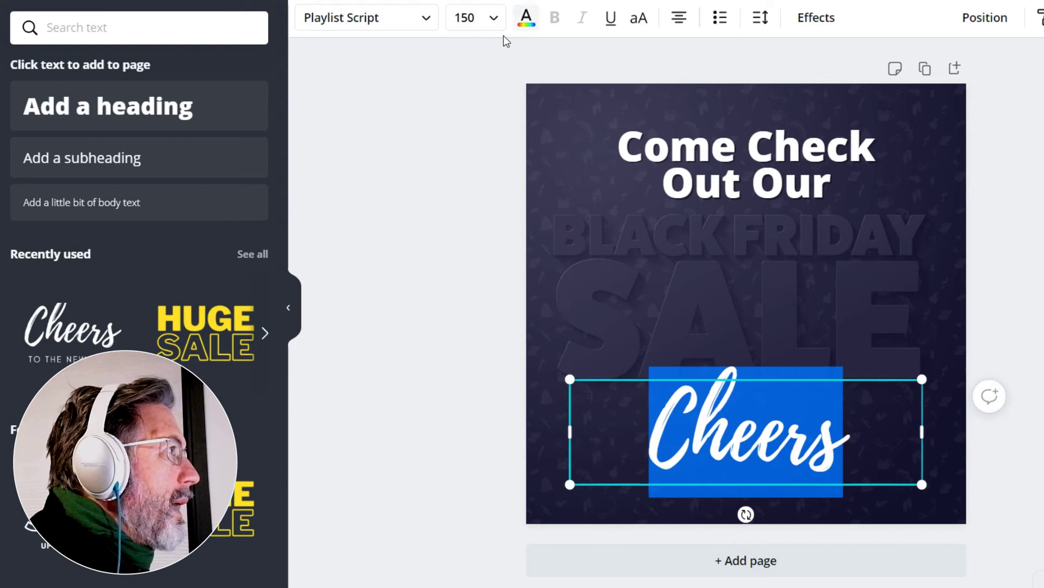
{"action": "left_click", "coordinate": [680, 149]}
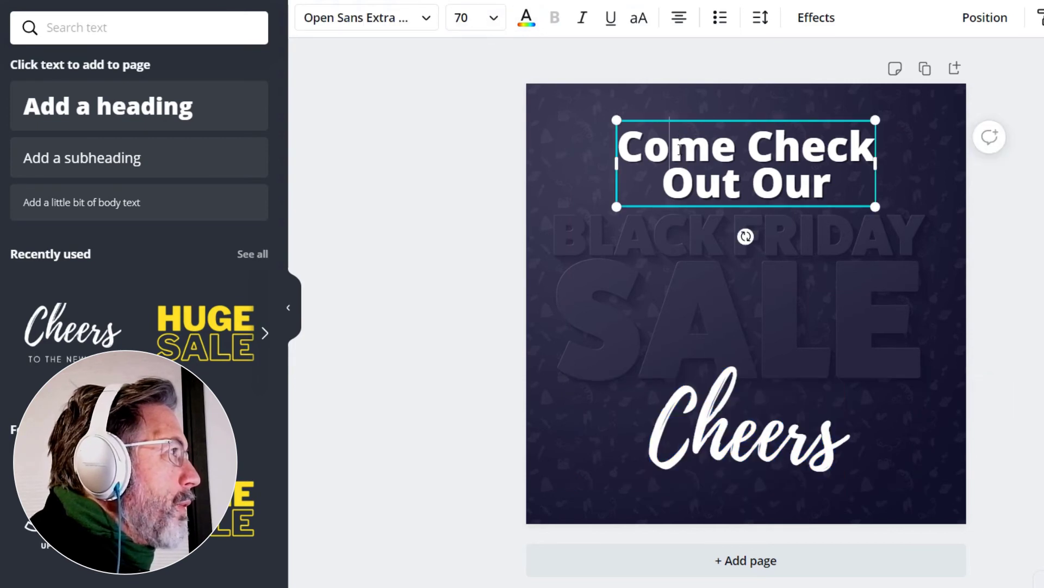
{"action": "left_click", "coordinate": [753, 447]}
{"action": "double_click", "coordinate": [767, 435]}
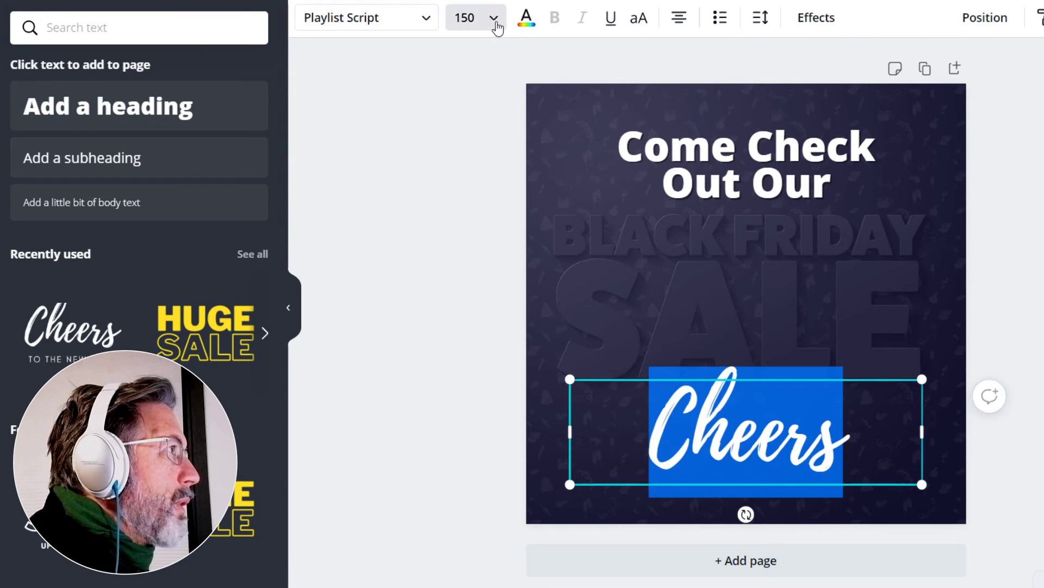
{"action": "left_click", "coordinate": [491, 20]}
{"action": "scroll", "coordinate": [477, 318], "scroll_direction": "down", "scroll_amount": 5}
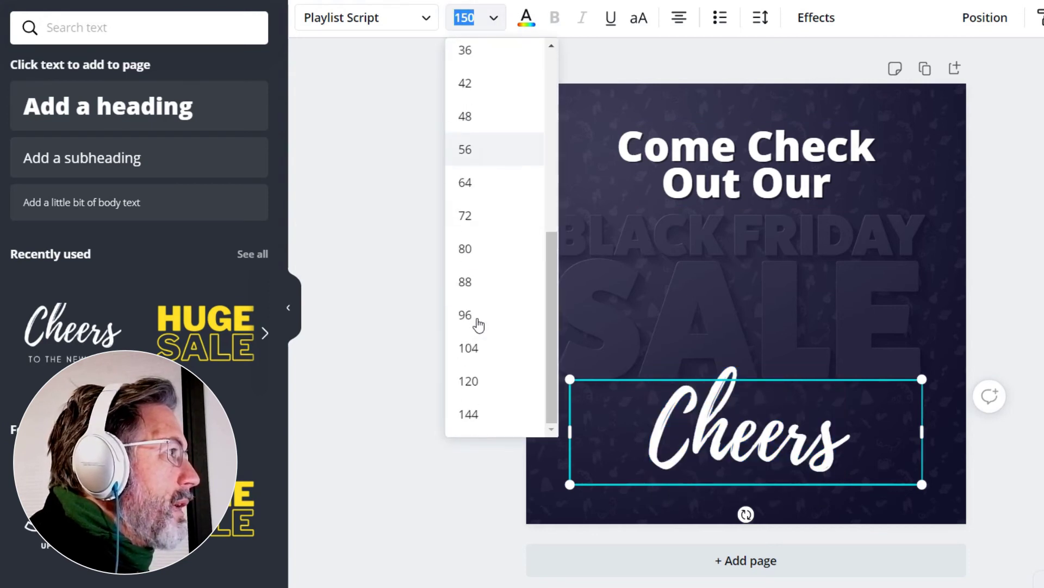
{"action": "left_click", "coordinate": [467, 216]}
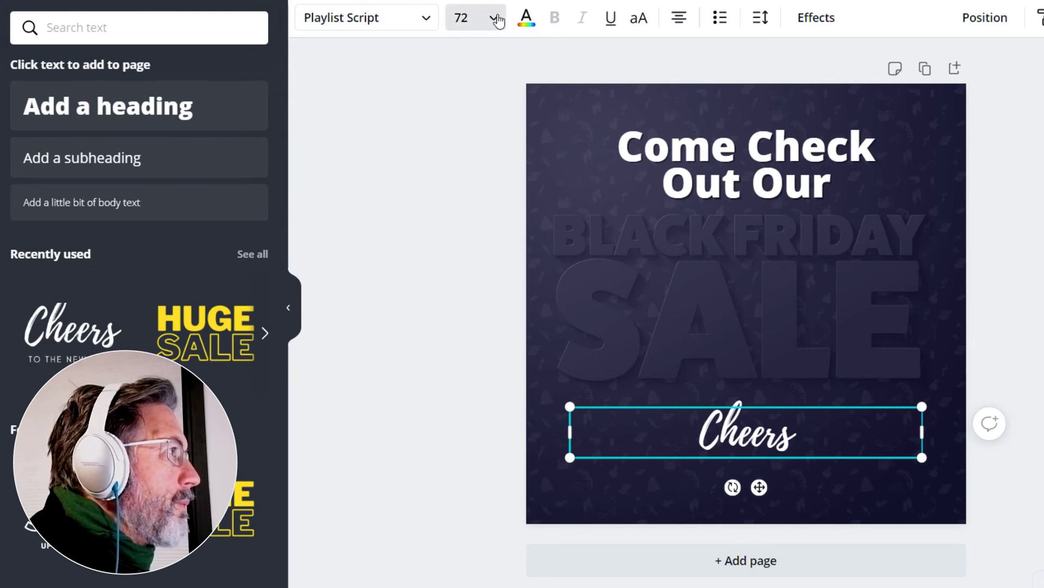
{"action": "left_click", "coordinate": [493, 18]}
{"action": "left_click", "coordinate": [469, 370]}
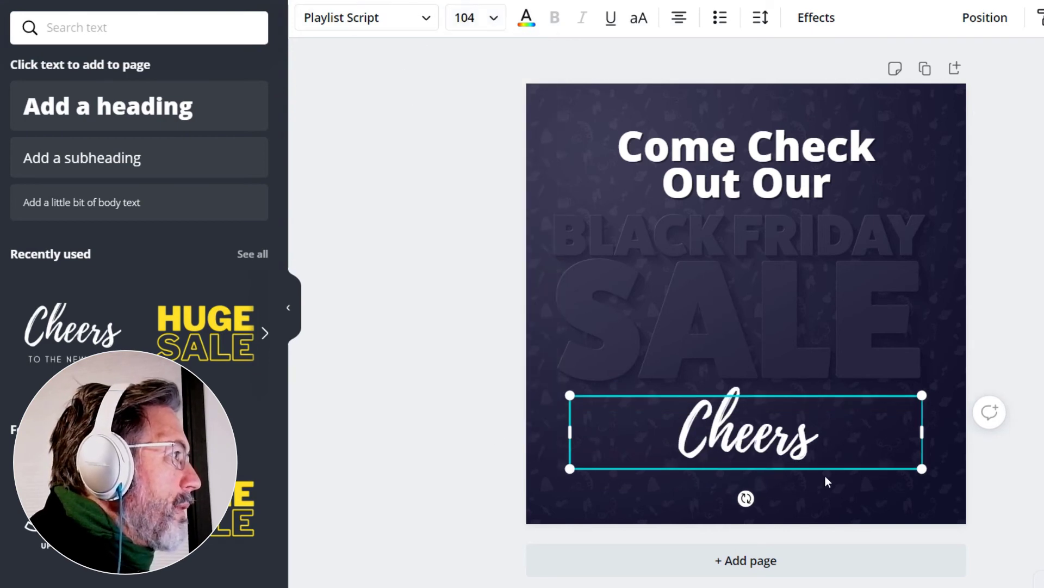
- Nudge the Cheers text box slightly lower beneath SALE
{"action": "key", "text": "Escape"}
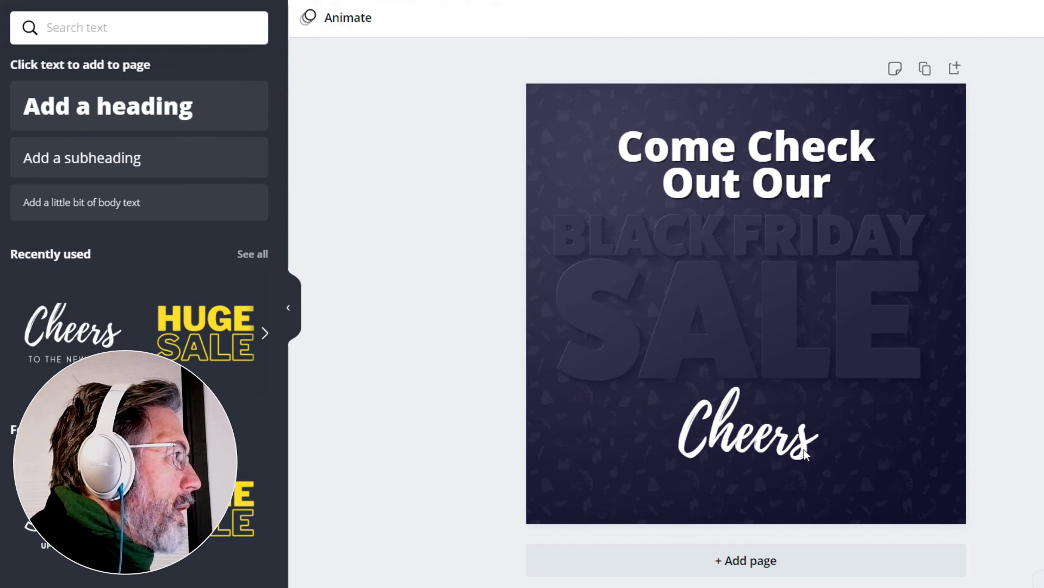
{"action": "left_click", "coordinate": [805, 454]}
{"action": "left_click_drag", "start_coordinate": [851, 459], "coordinate": [852, 455]}
{"action": "key", "text": "Down"}
{"action": "key", "text": "Down"}
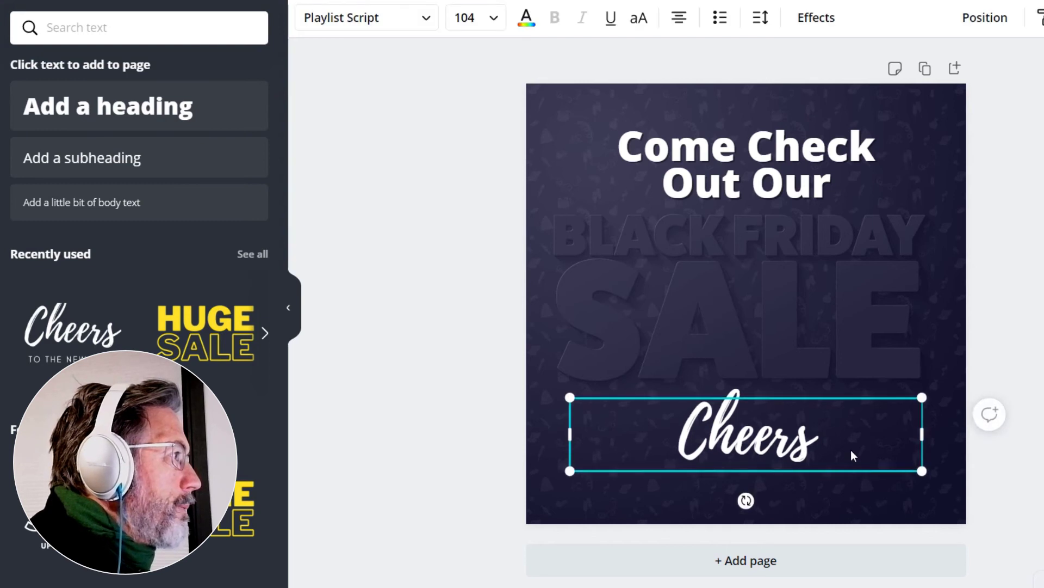
{"action": "left_click", "coordinate": [709, 436]}
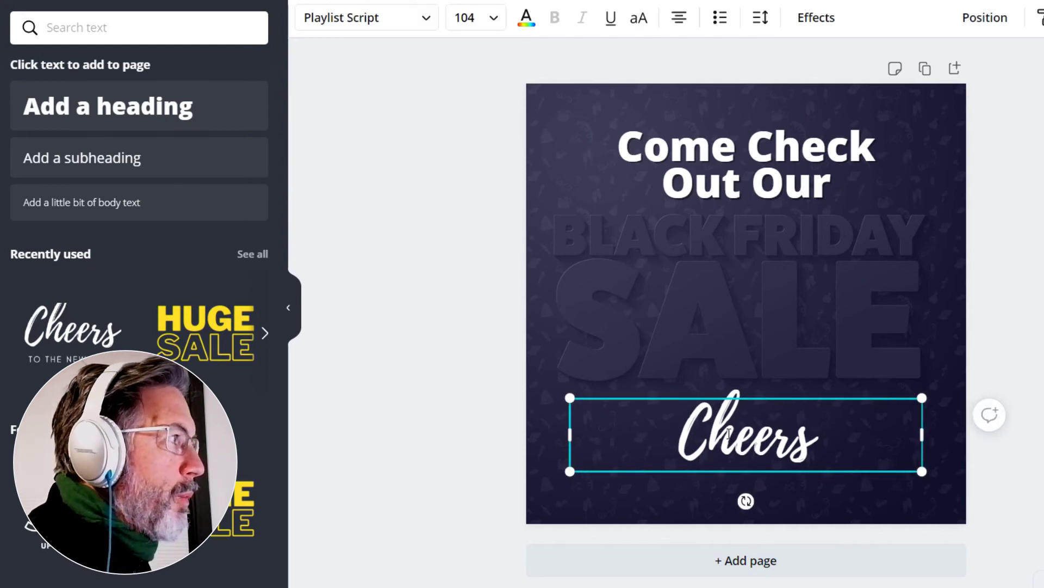
- Replace the word Cheers with 'Creative Assets'
{"action": "double_click", "coordinate": [729, 433]}
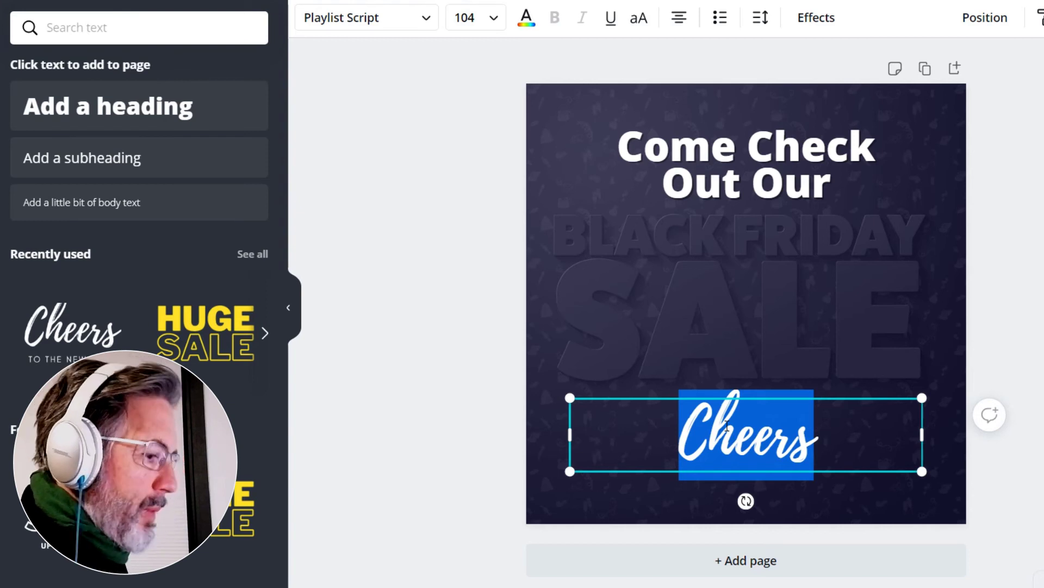
{"action": "type", "text": "Cre"}
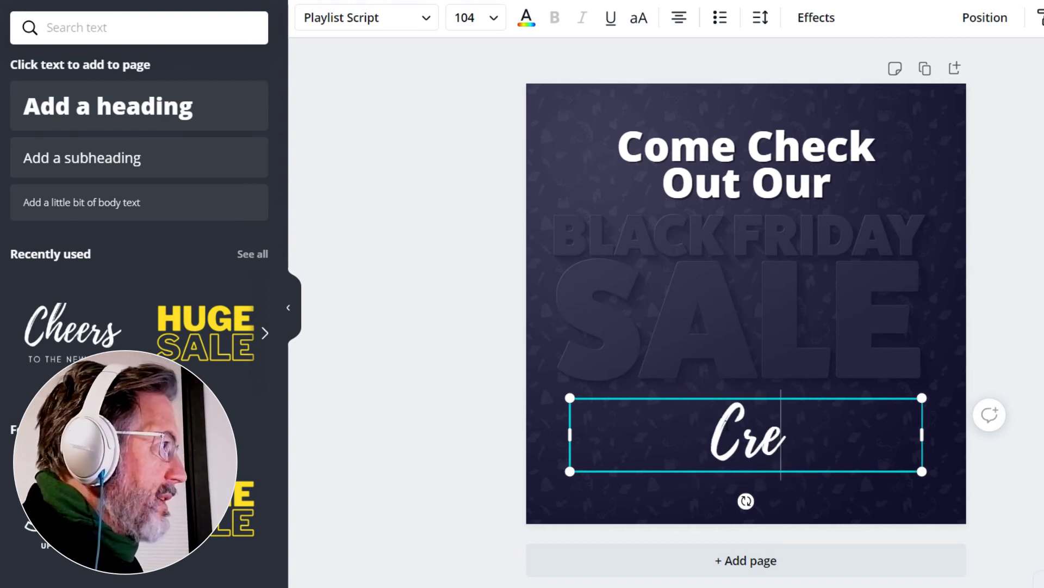
{"action": "type", "text": "ative Assets"}
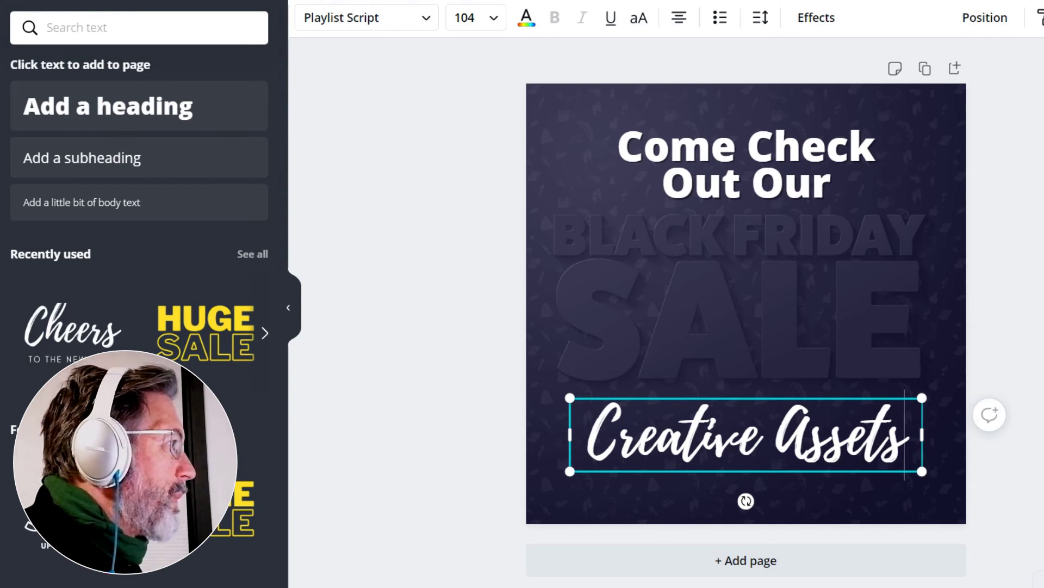
{"action": "key", "text": "Escape"}
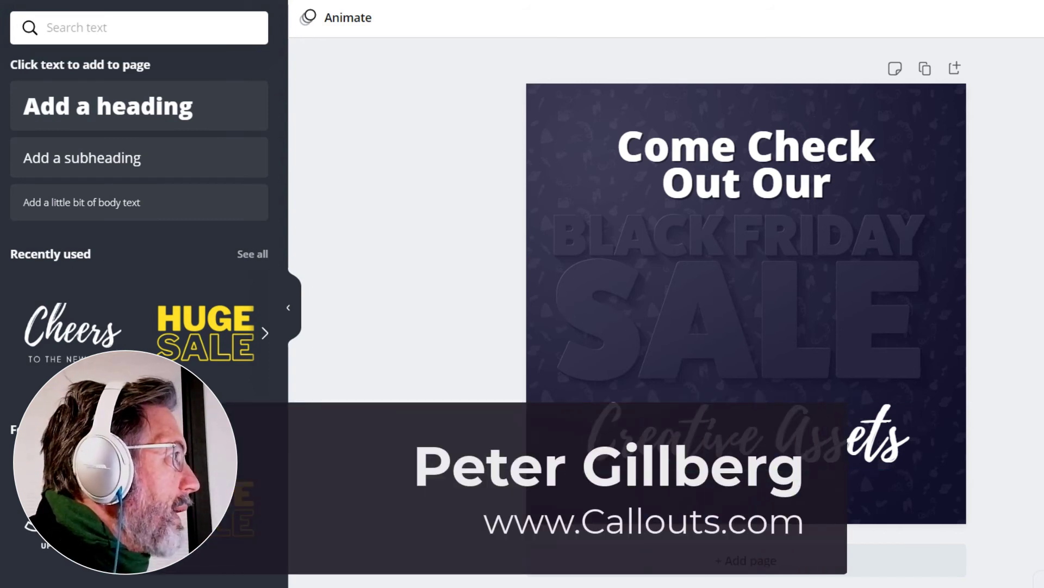
- Open the Share panel for the design, then close it again
{"action": "left_click", "coordinate": [846, 180]}
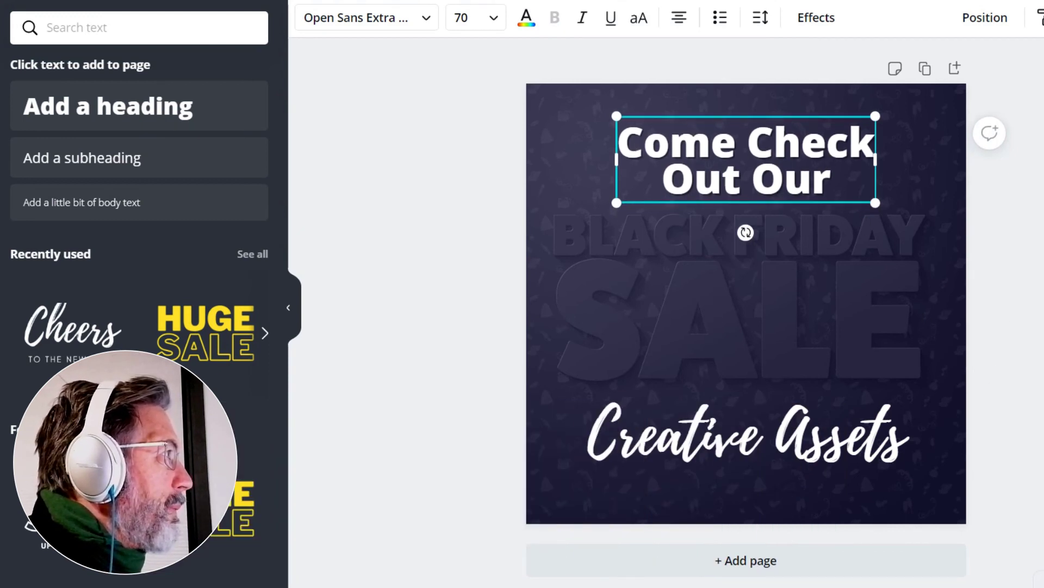
{"action": "key", "text": "Escape"}
{"action": "left_click", "coordinate": [1042, 6]}
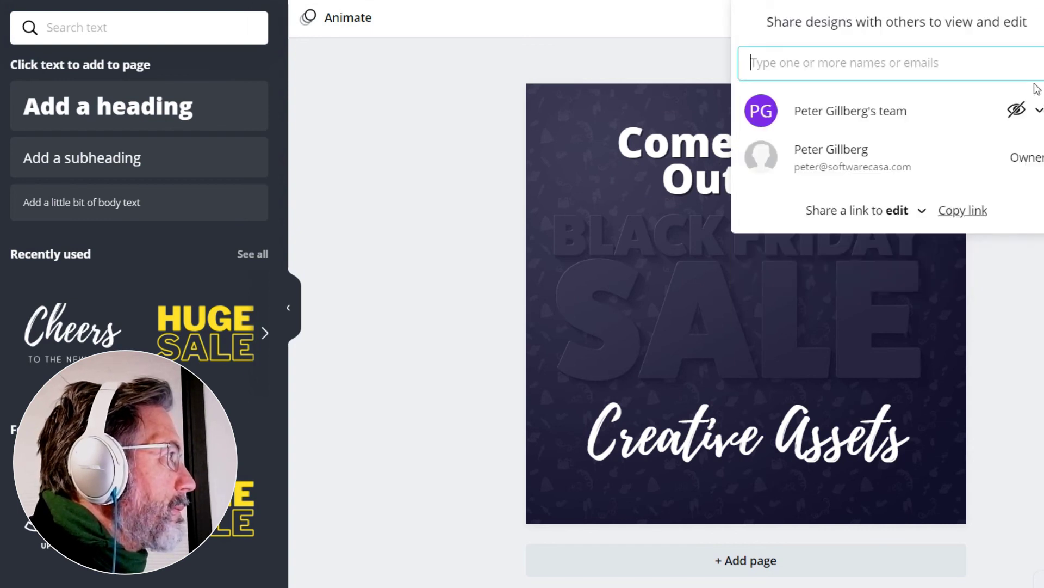
{"action": "key", "text": "Escape"}
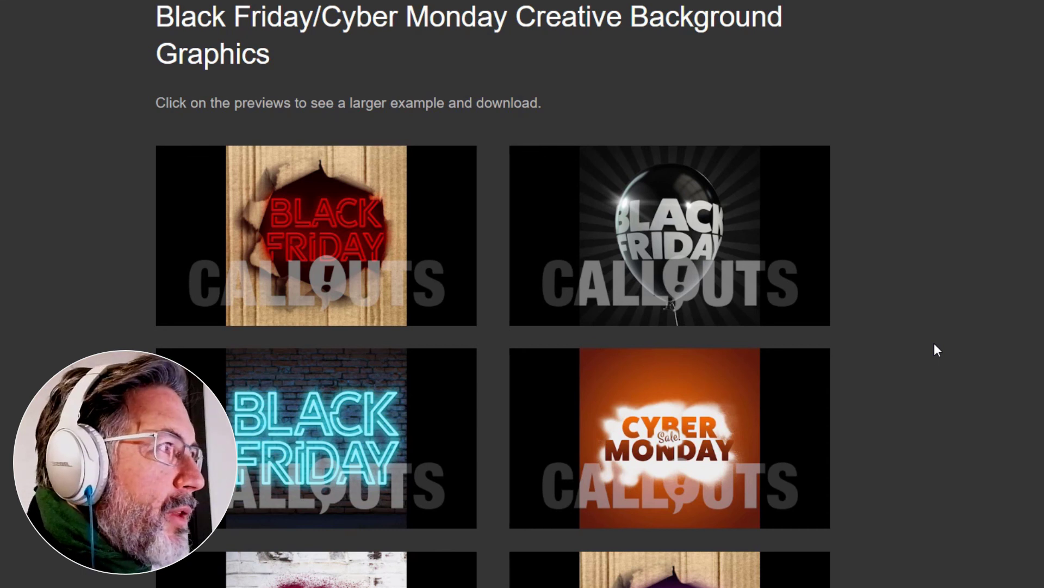
- Scroll down the Callouts.com Black Friday/Cyber Monday graphics page to browse more previews
{"action": "scroll", "coordinate": [928, 344], "scroll_direction": "down", "scroll_amount": 3}
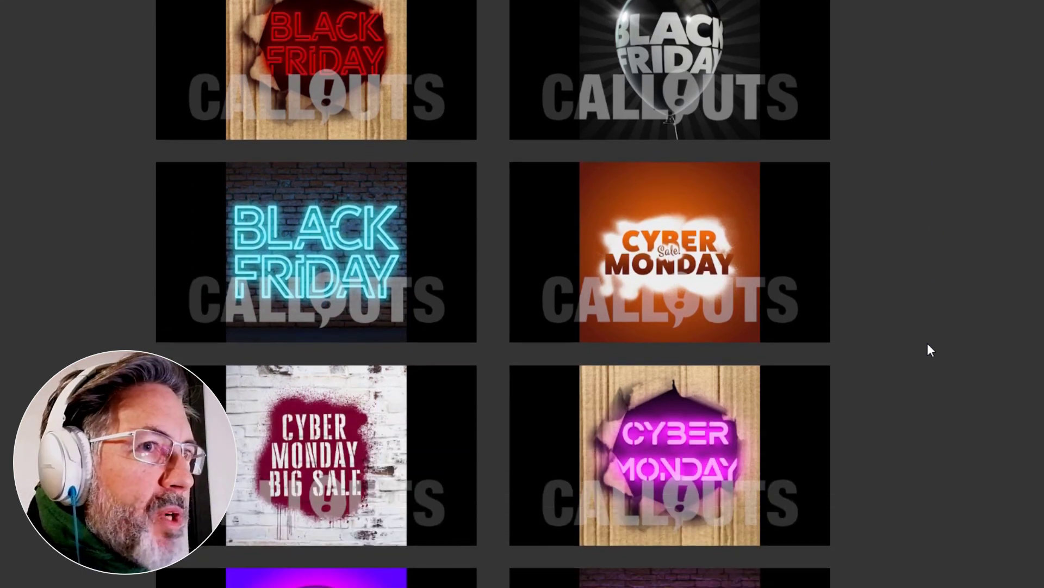
{"action": "scroll", "coordinate": [928, 344], "scroll_direction": "down", "scroll_amount": 10}
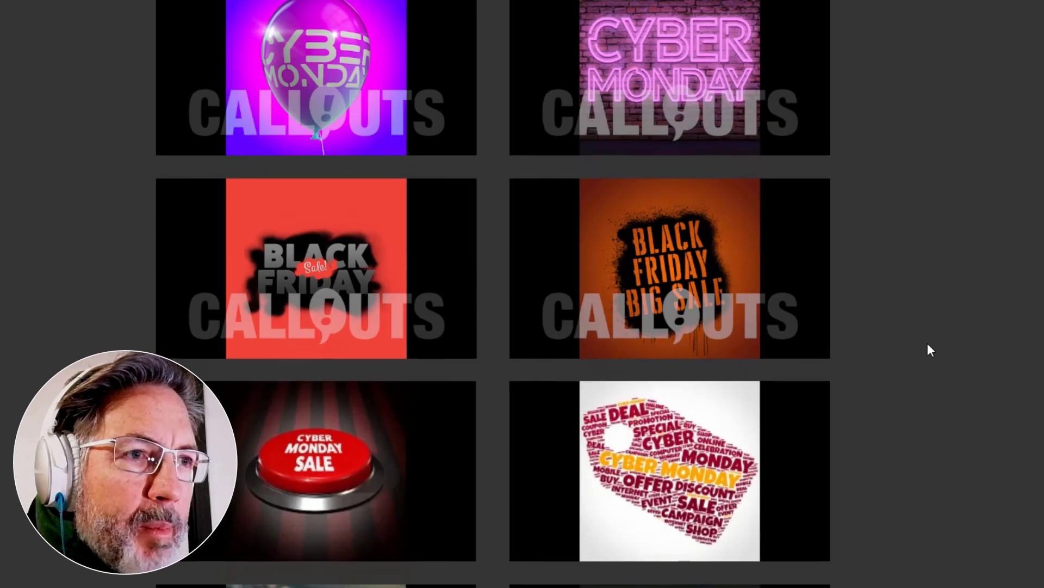
{"action": "scroll", "coordinate": [928, 344], "scroll_direction": "down", "scroll_amount": 12}
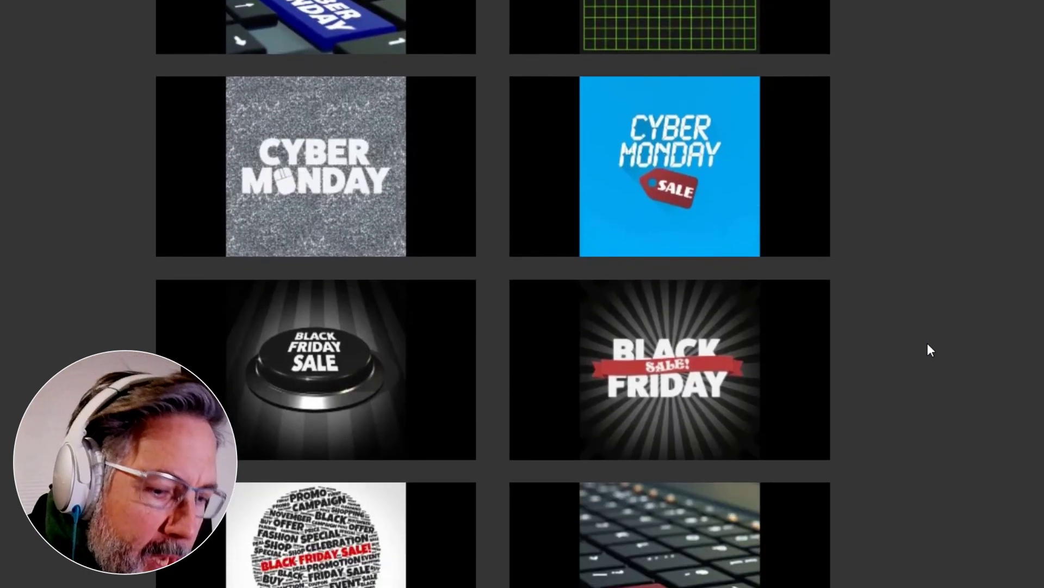